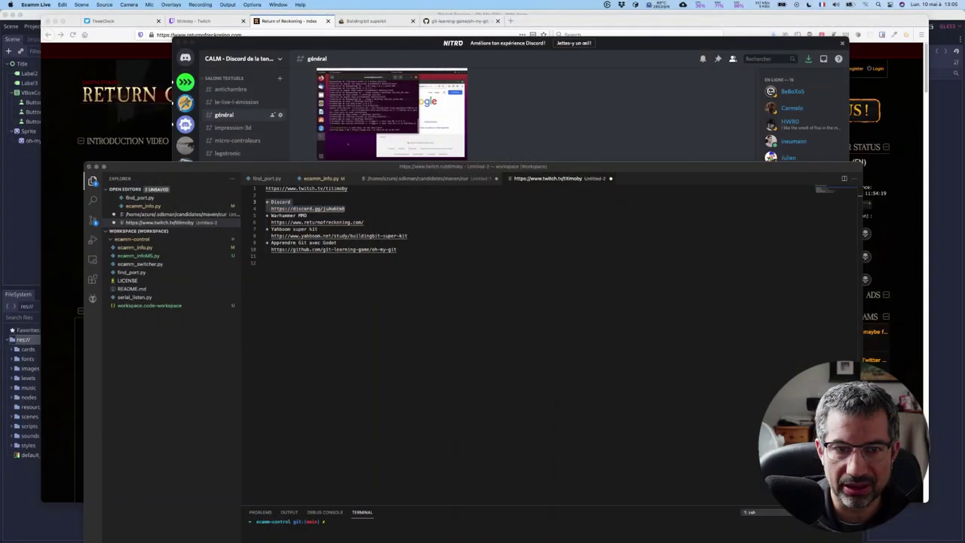
Move the VS Code window off-screen and bring up the Return of Reckoning home page.
{"action": "left_click", "coordinate": [189, 371]}
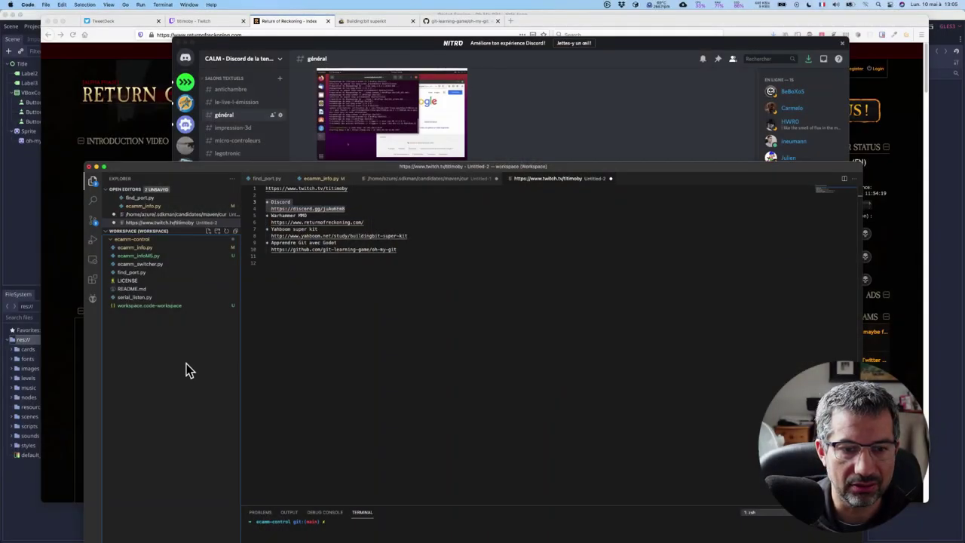
{"action": "left_click_drag", "start_coordinate": [248, 167], "coordinate": [957, 82]}
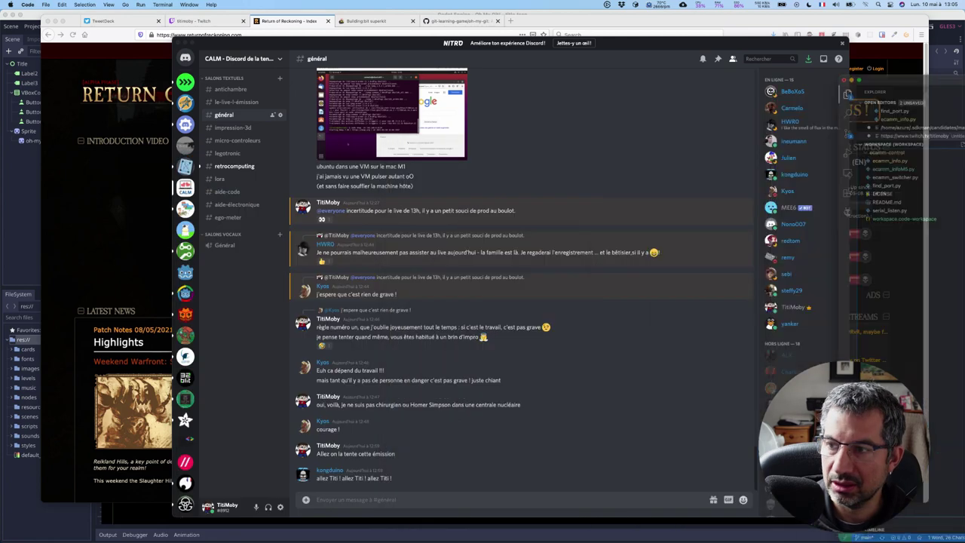
{"action": "left_click_drag", "start_coordinate": [890, 79], "coordinate": [962, 79]}
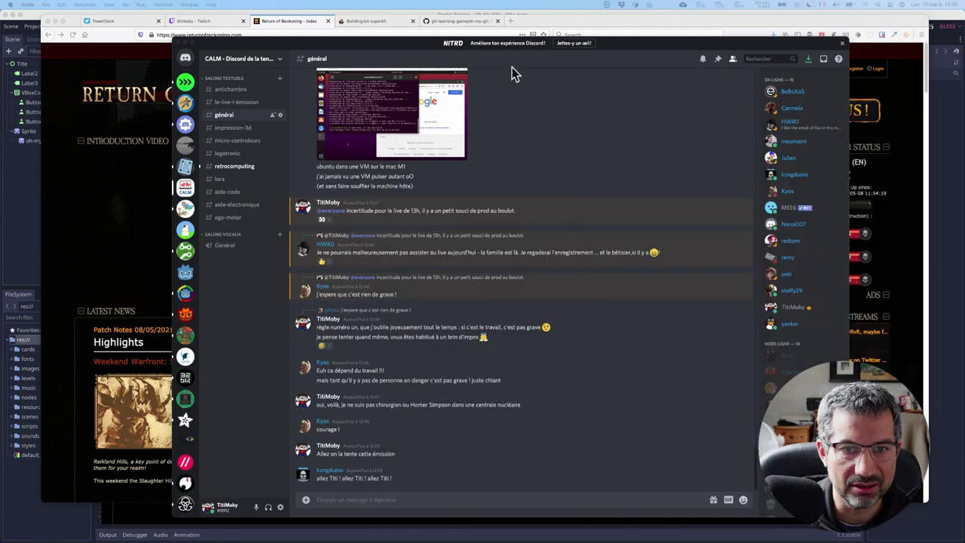
{"action": "left_click", "coordinate": [304, 24]}
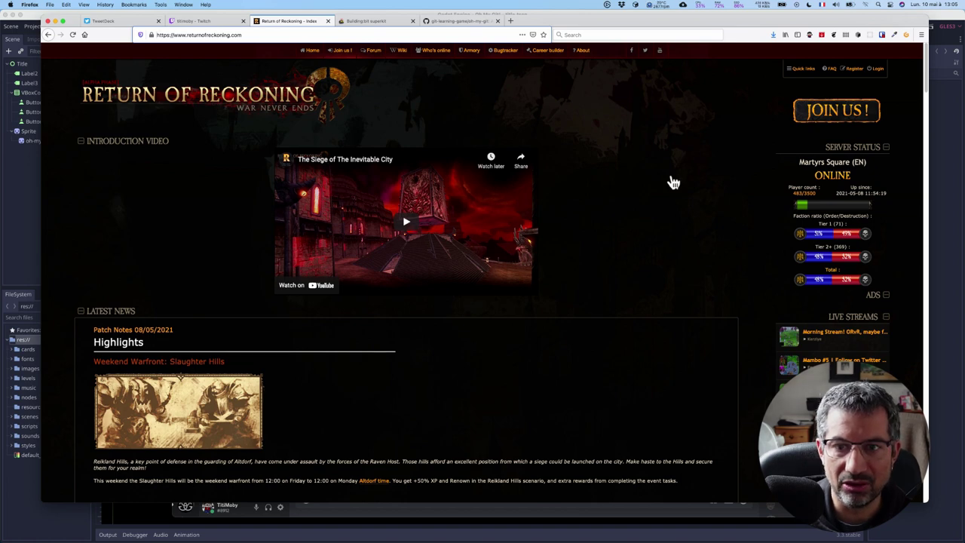
Refocus Firefox and open the Return of Reckoning Wiki from the site's top navigation.
{"action": "key", "text": "super+Tab"}
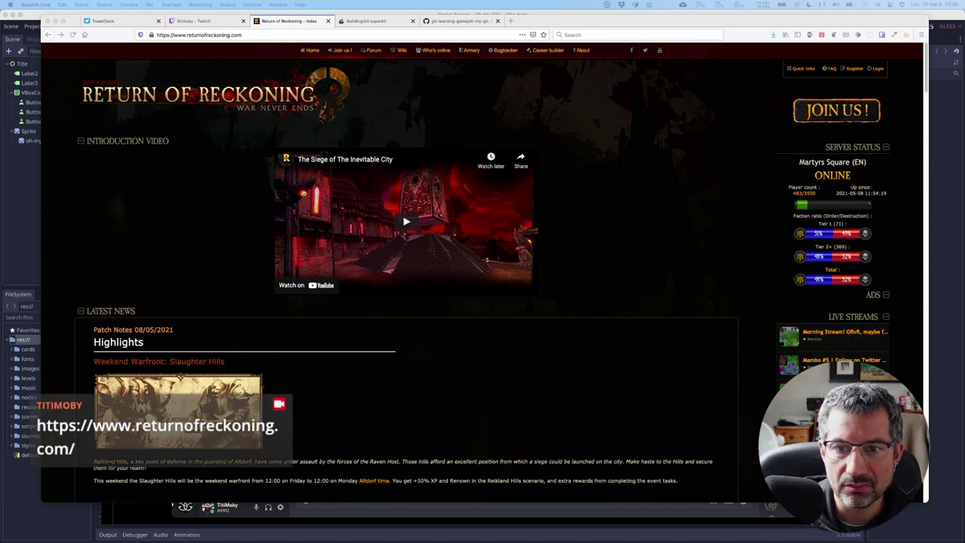
{"action": "left_click", "coordinate": [805, 157]}
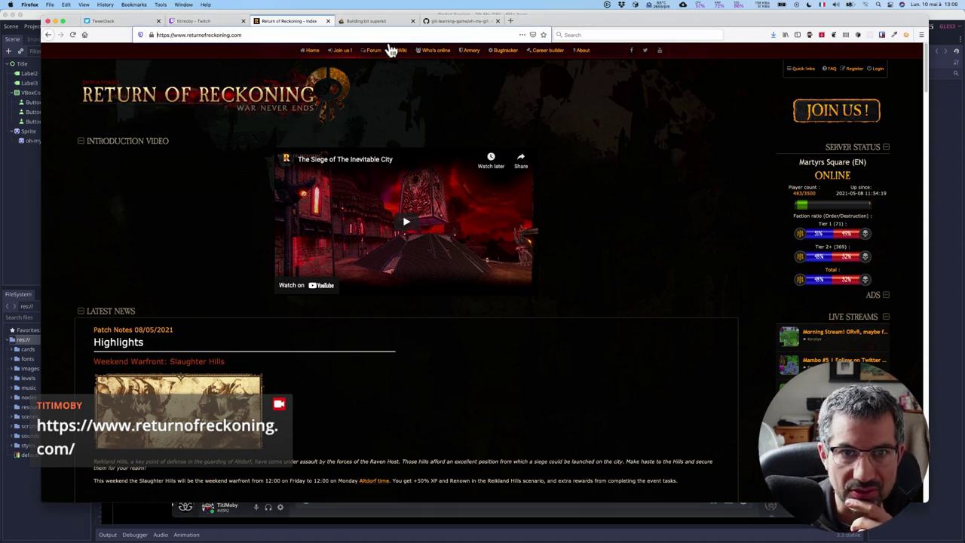
{"action": "left_click", "coordinate": [400, 50]}
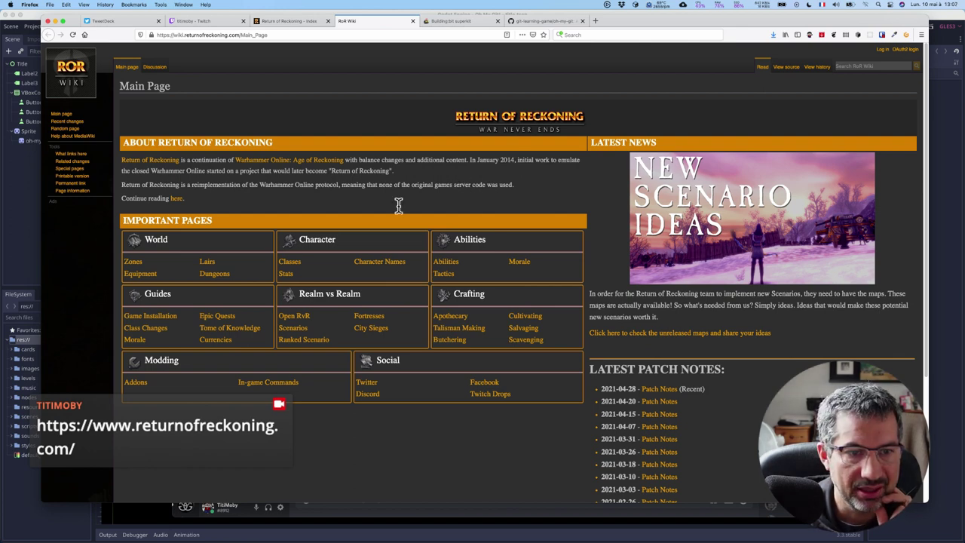
{"action": "scroll", "coordinate": [377, 255], "scroll_direction": "down", "scroll_amount": 3}
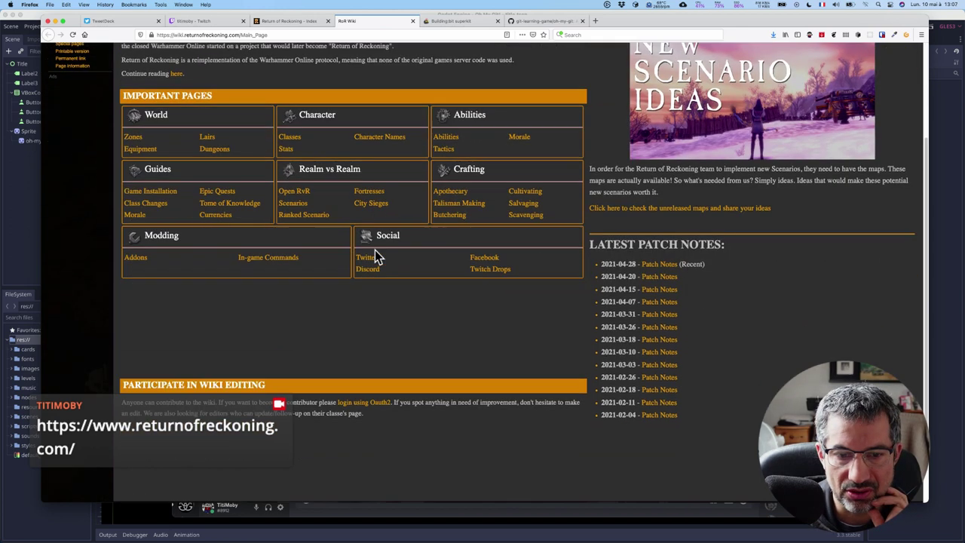
{"action": "scroll", "coordinate": [377, 257], "scroll_direction": "down", "scroll_amount": 1}
{"action": "scroll", "coordinate": [377, 257], "scroll_direction": "up", "scroll_amount": 4}
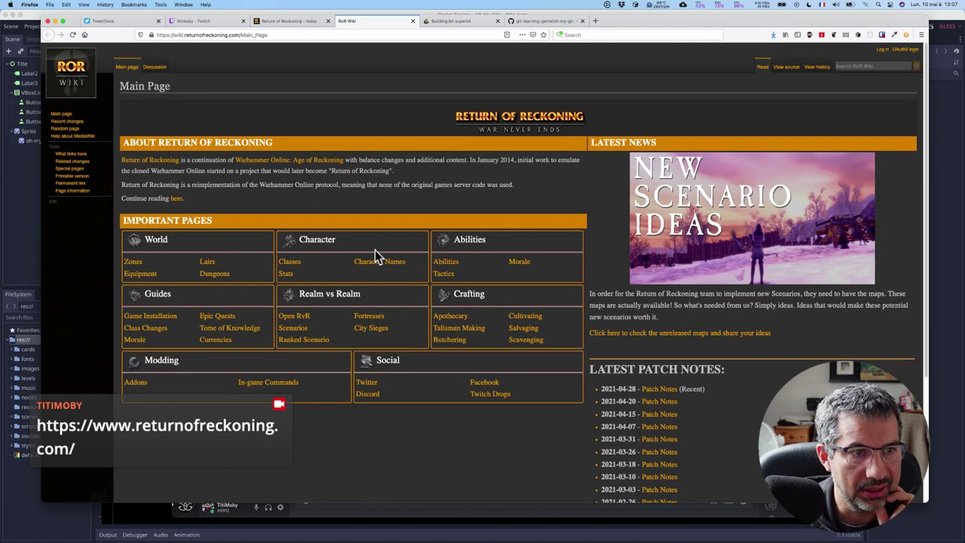
Return to the 'Return of Reckoning - Index' home page tab.
{"action": "left_click", "coordinate": [277, 21]}
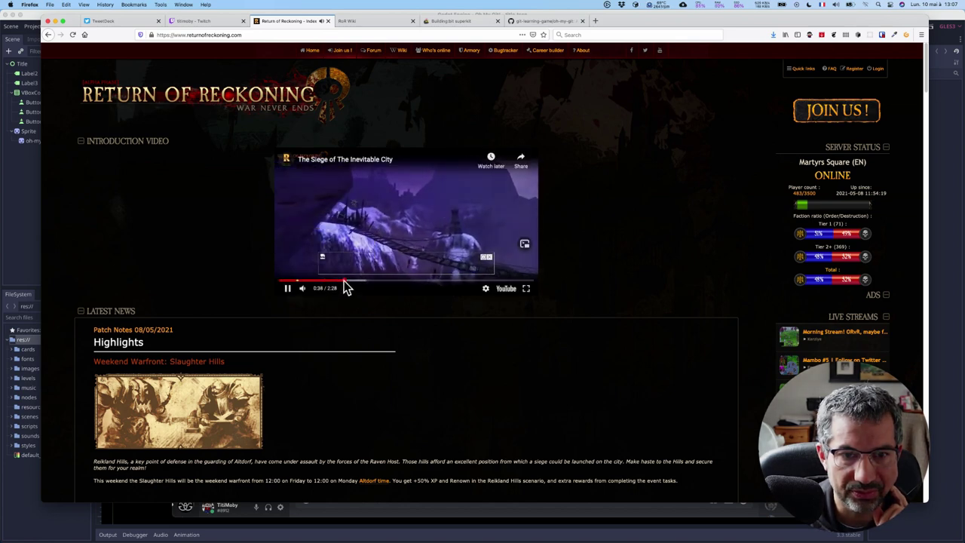
Seek the Return of Reckoning intro video forward and pause it at 1:18.
{"action": "left_click", "coordinate": [407, 282]}
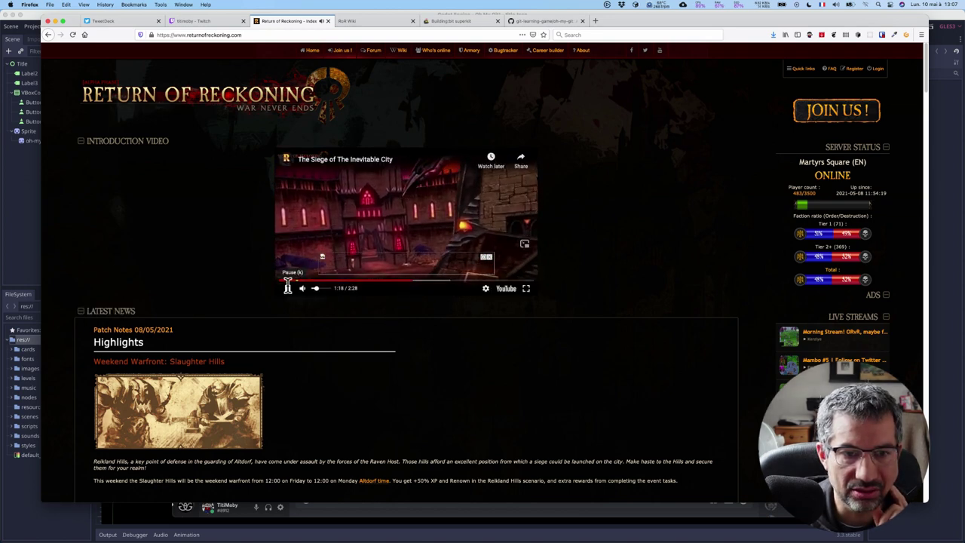
{"action": "left_click", "coordinate": [287, 287]}
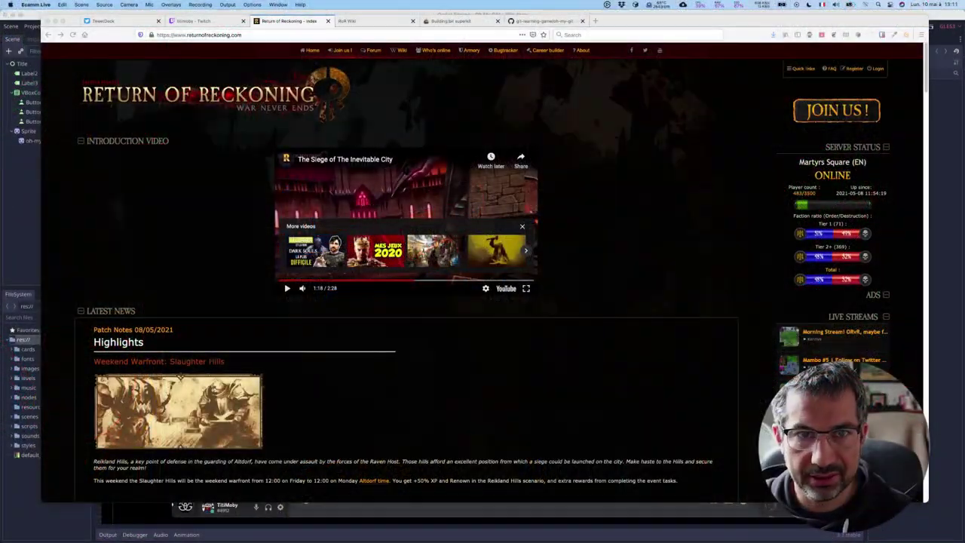
Switch to the Building:bit superkit course tab.
{"action": "left_click", "coordinate": [443, 22]}
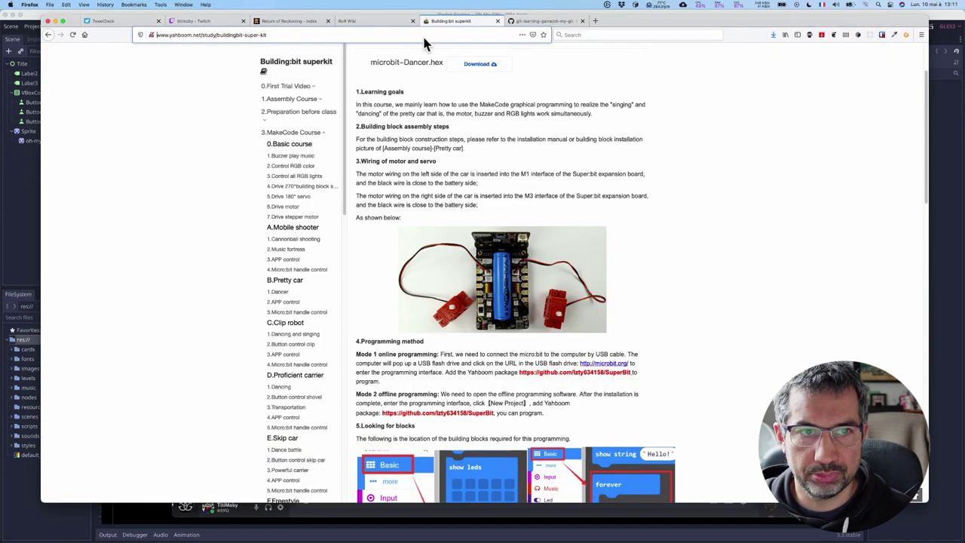
{"action": "left_click", "coordinate": [424, 35]}
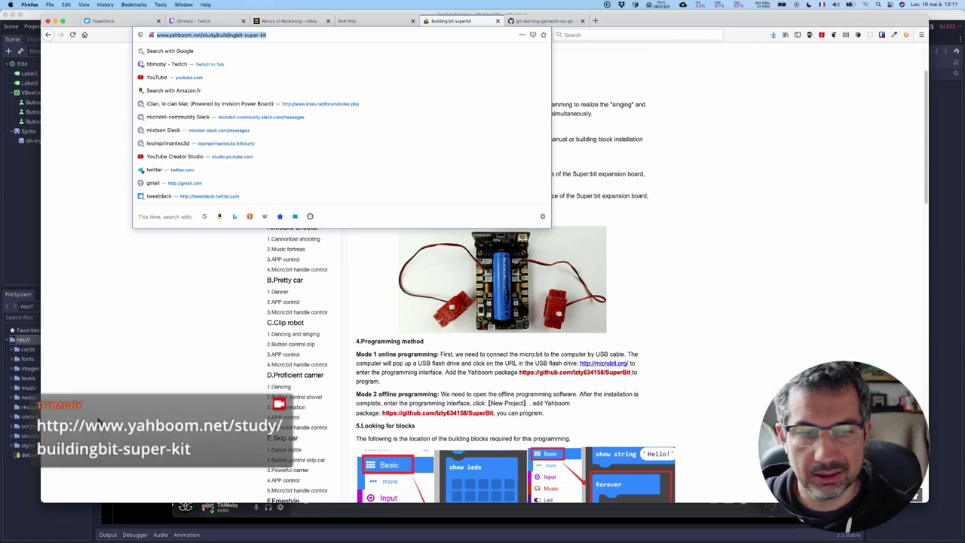
{"action": "left_click", "coordinate": [132, 370]}
{"action": "scroll", "coordinate": [133, 370], "scroll_direction": "up", "scroll_amount": 2}
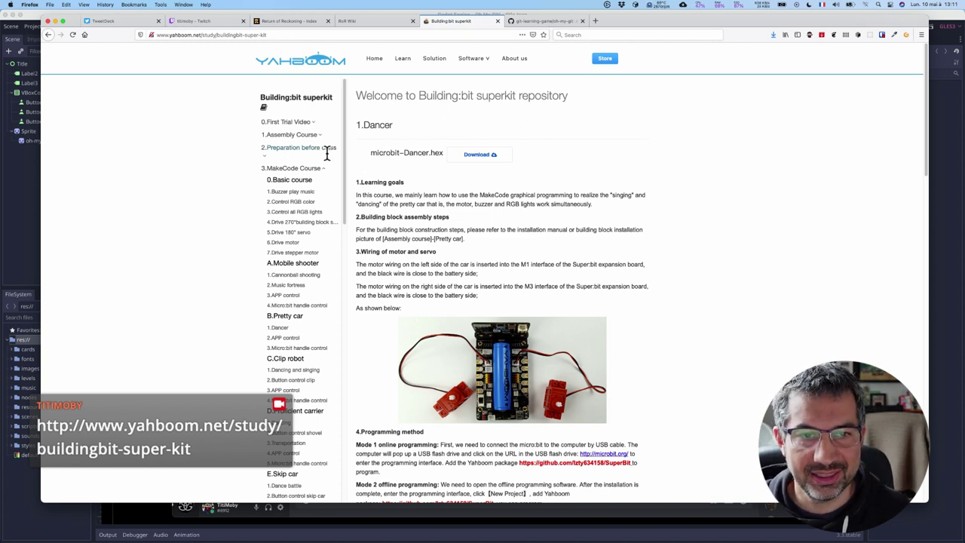
Expand the First Trial Video and Assembly Course sections, then open 1.1 Mobile shooter.
{"action": "left_click", "coordinate": [301, 122]}
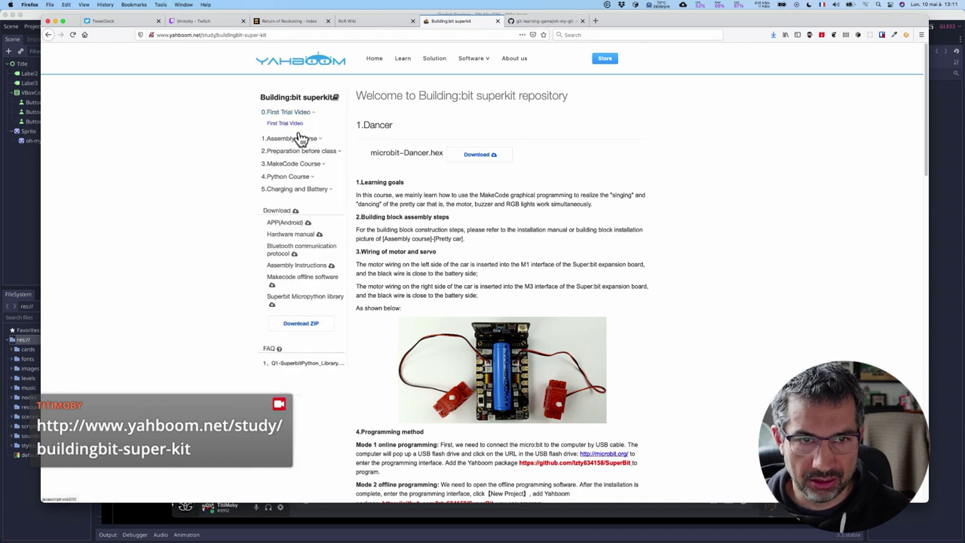
{"action": "left_click", "coordinate": [298, 138]}
{"action": "left_click", "coordinate": [299, 151]}
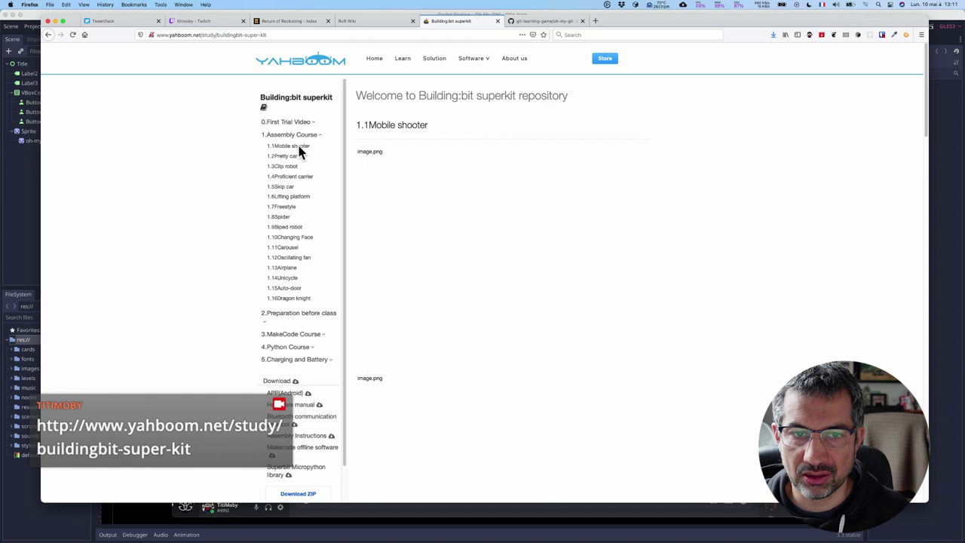
{"action": "scroll", "coordinate": [444, 189], "scroll_direction": "down", "scroll_amount": 1}
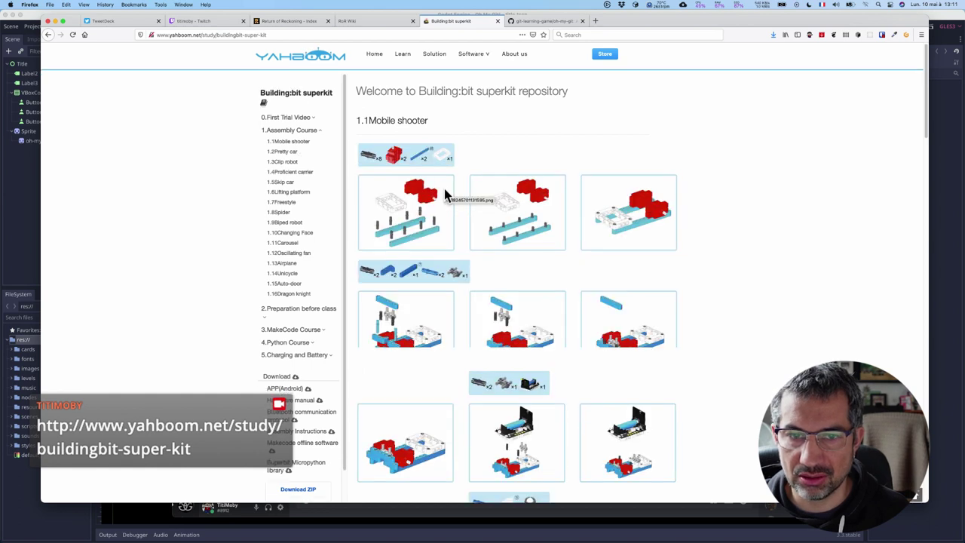
{"action": "scroll", "coordinate": [445, 195], "scroll_direction": "down", "scroll_amount": 1}
{"action": "scroll", "coordinate": [445, 195], "scroll_direction": "down", "scroll_amount": 1}
{"action": "scroll", "coordinate": [445, 195], "scroll_direction": "down", "scroll_amount": 3}
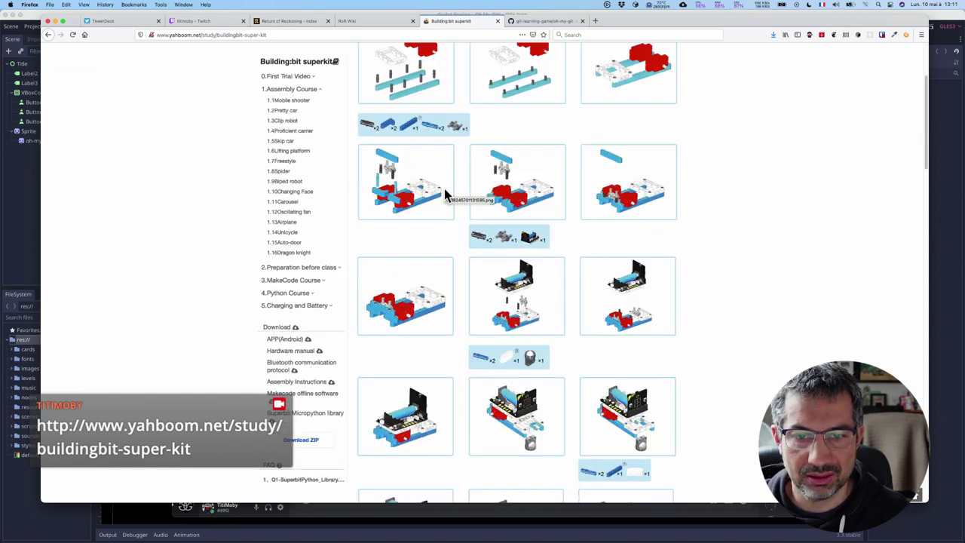
{"action": "scroll", "coordinate": [445, 194], "scroll_direction": "up", "scroll_amount": 3}
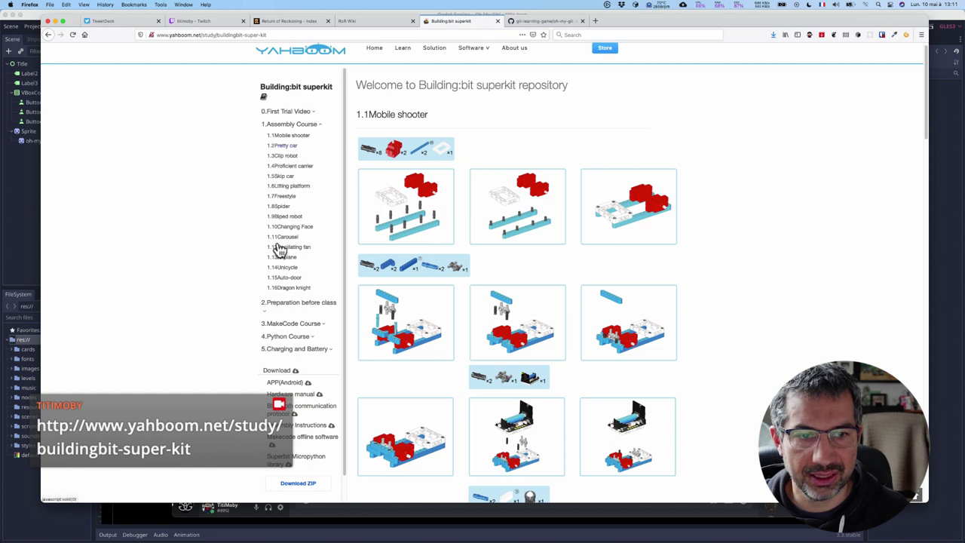
Expand MakeCode Course, view the Pretty car Dancer lesson, then open 2.APP control.
{"action": "left_click", "coordinate": [283, 324]}
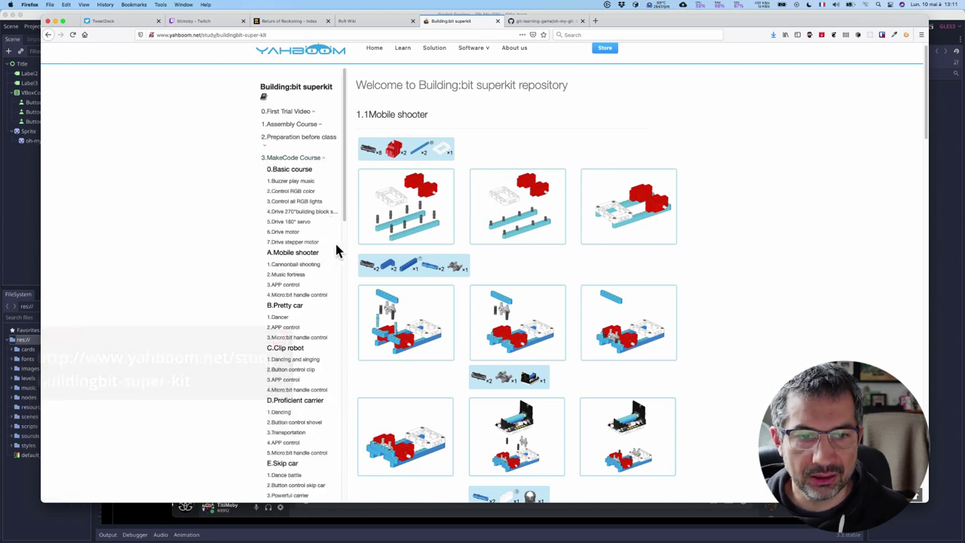
{"action": "left_click", "coordinate": [287, 318]}
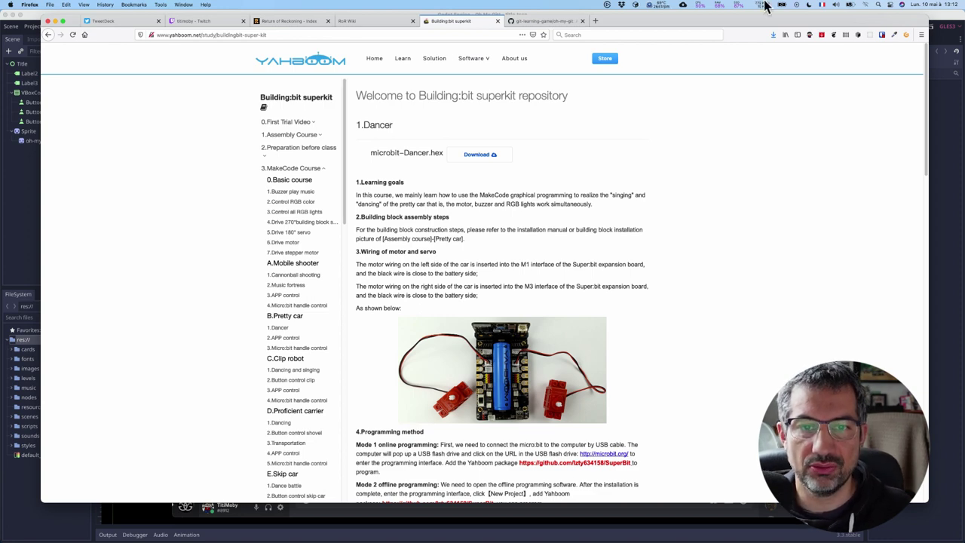
{"action": "left_click", "coordinate": [279, 338]}
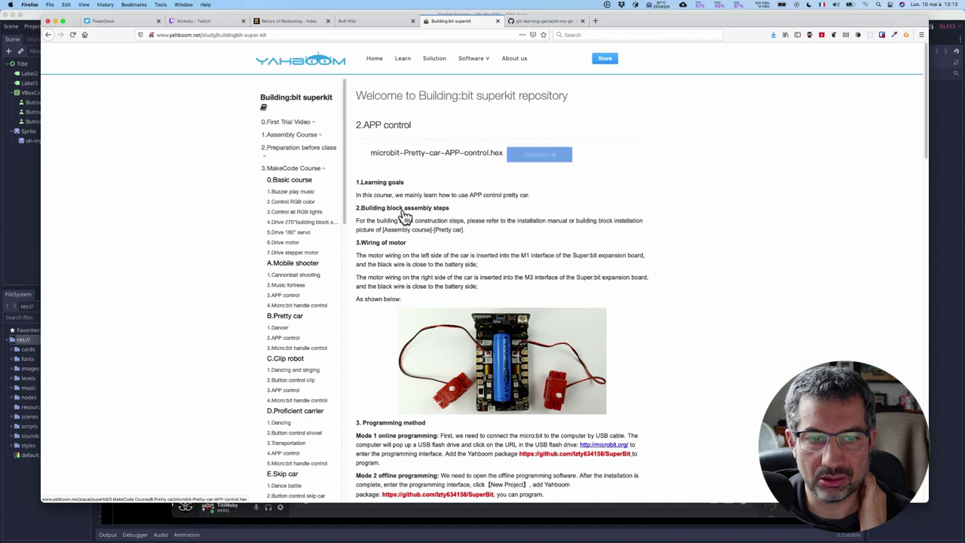
Reopen the Pretty car Dancer lesson and scroll to its '6.Combine block' section.
{"action": "left_click", "coordinate": [284, 328]}
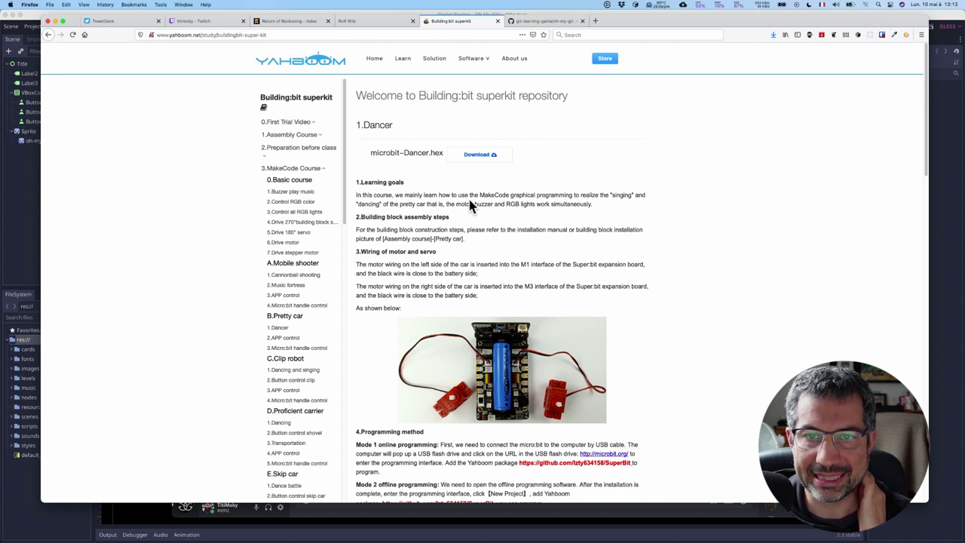
{"action": "scroll", "coordinate": [470, 205], "scroll_direction": "down", "scroll_amount": 2}
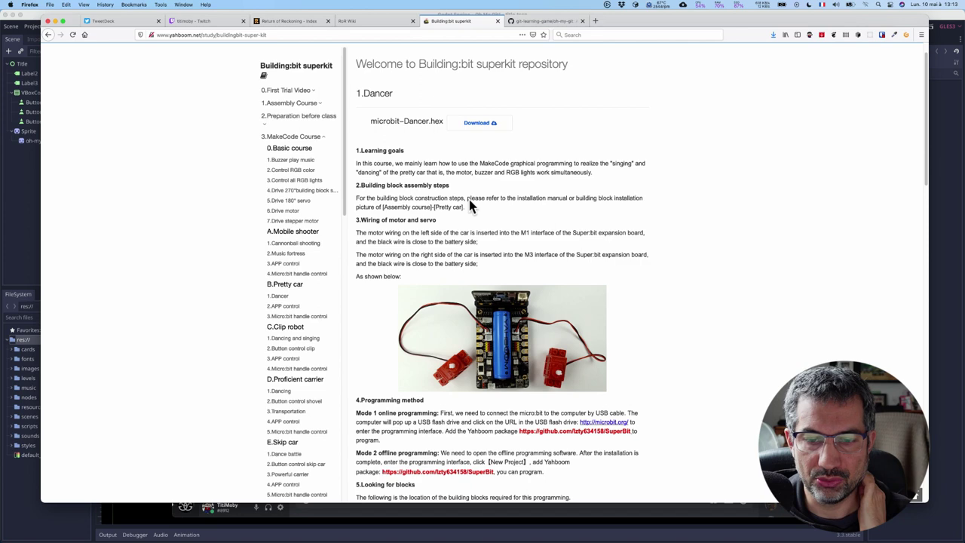
{"action": "scroll", "coordinate": [471, 205], "scroll_direction": "down", "scroll_amount": 1}
{"action": "scroll", "coordinate": [471, 205], "scroll_direction": "down", "scroll_amount": 3}
{"action": "scroll", "coordinate": [471, 205], "scroll_direction": "down", "scroll_amount": 5}
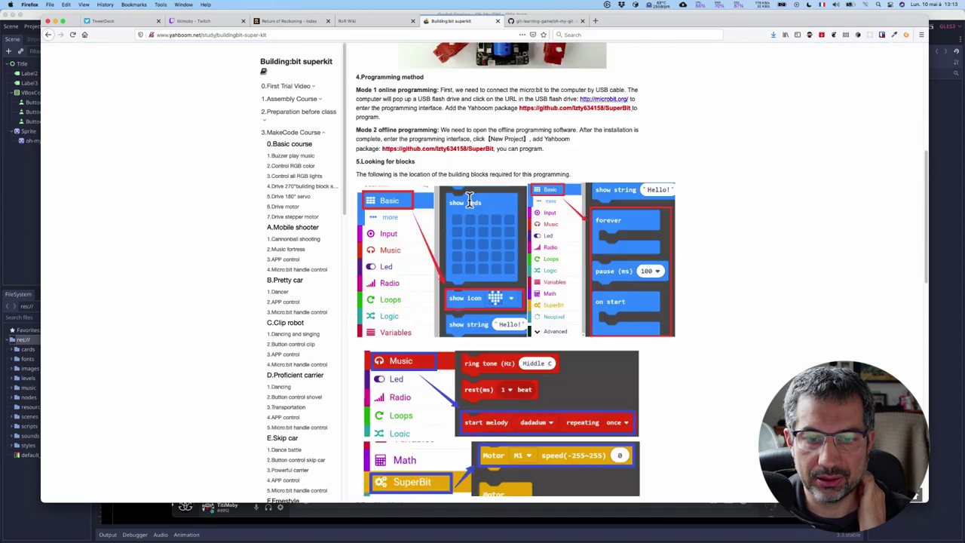
{"action": "scroll", "coordinate": [471, 205], "scroll_direction": "down", "scroll_amount": 2}
{"action": "scroll", "coordinate": [469, 202], "scroll_direction": "down", "scroll_amount": 1}
{"action": "scroll", "coordinate": [469, 202], "scroll_direction": "down", "scroll_amount": 3}
{"action": "scroll", "coordinate": [469, 202], "scroll_direction": "down", "scroll_amount": 1}
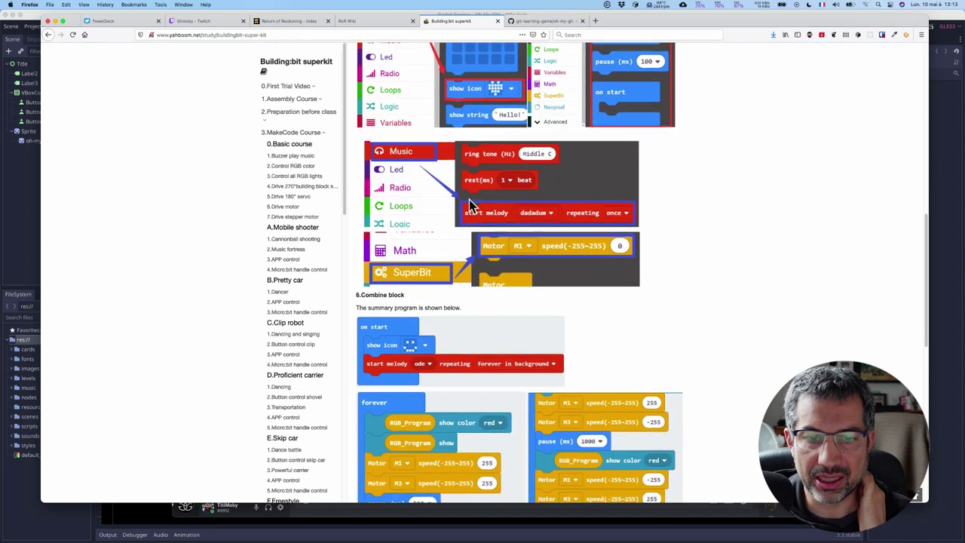
{"action": "scroll", "coordinate": [469, 202], "scroll_direction": "down", "scroll_amount": 2}
{"action": "scroll", "coordinate": [469, 199], "scroll_direction": "down", "scroll_amount": 5}
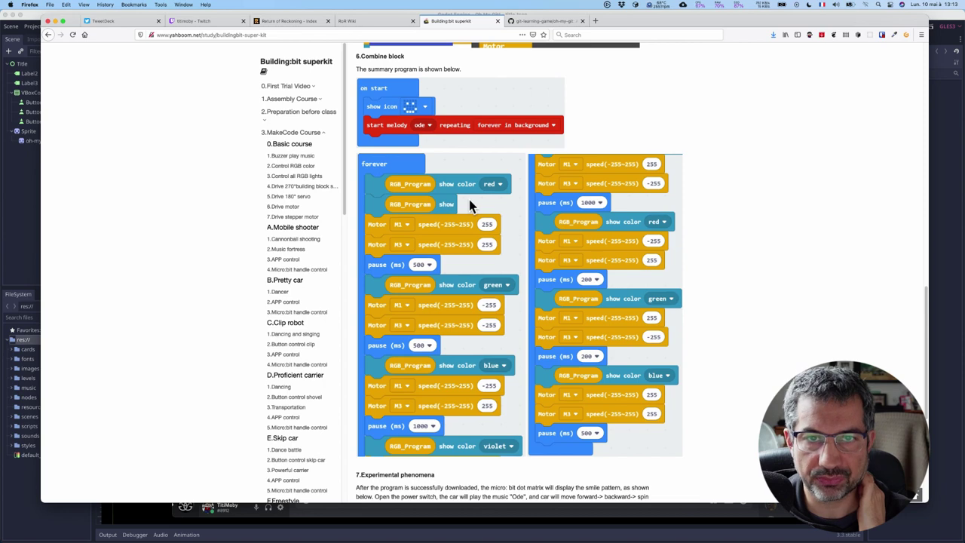
Load makecode.microbit.org in a new tab and bring up its Import dialog.
{"action": "left_click", "coordinate": [595, 23]}
{"action": "type", "text": "makeco"}
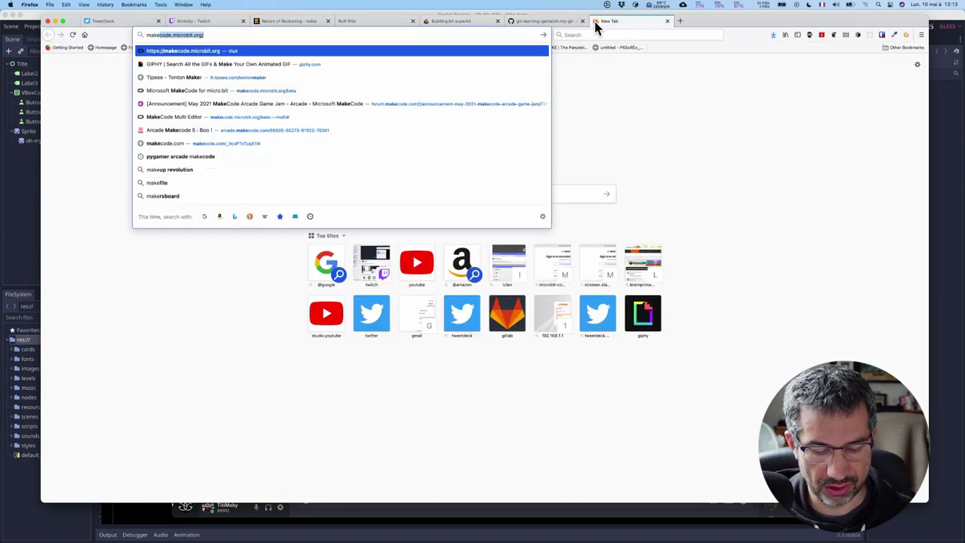
{"action": "key", "text": "Return"}
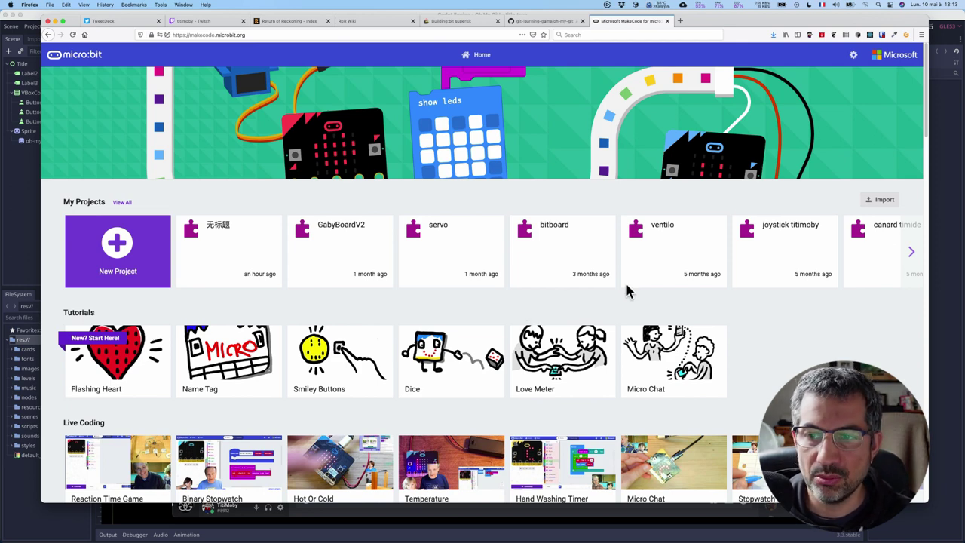
{"action": "left_click", "coordinate": [877, 201]}
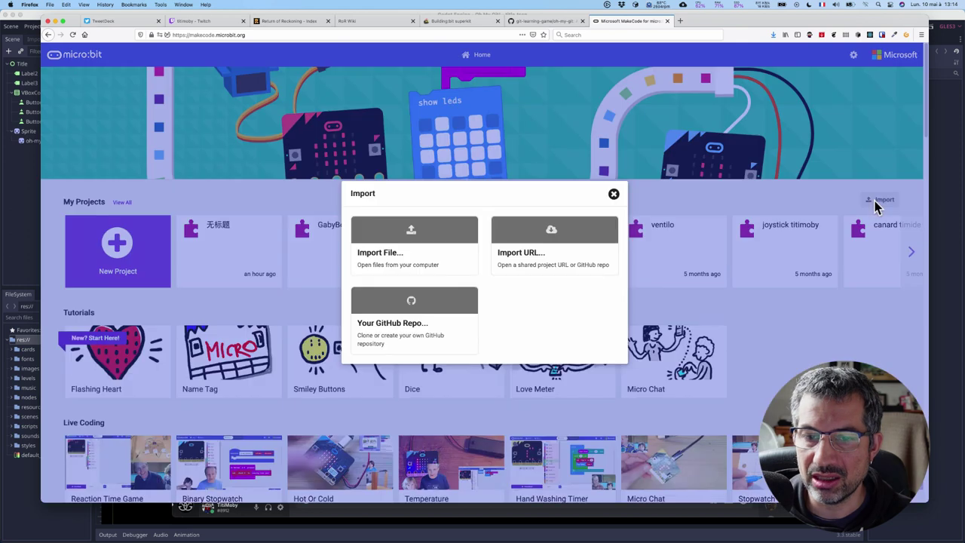
Import microbit-Dancer.hex from the Downloads folder using Import File.
{"action": "left_click", "coordinate": [432, 259]}
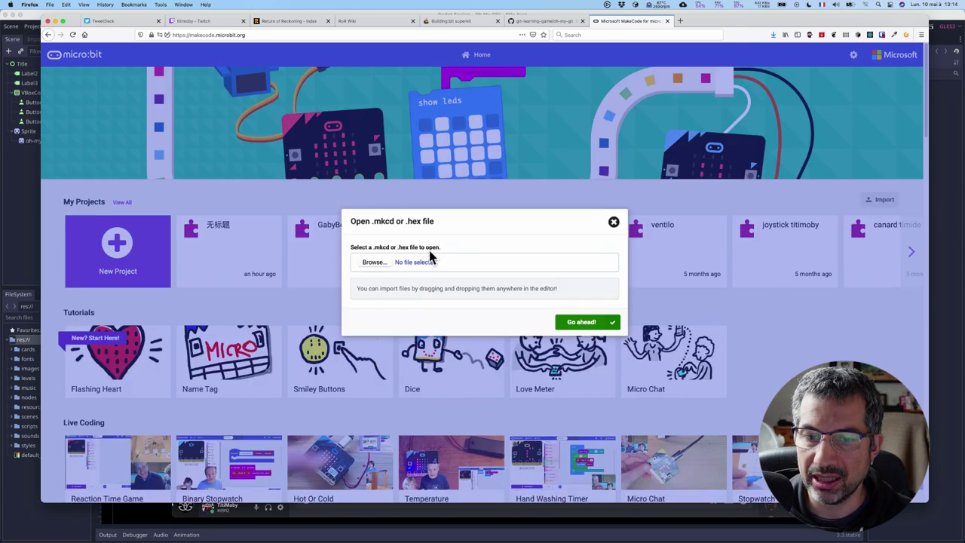
{"action": "left_click", "coordinate": [387, 265]}
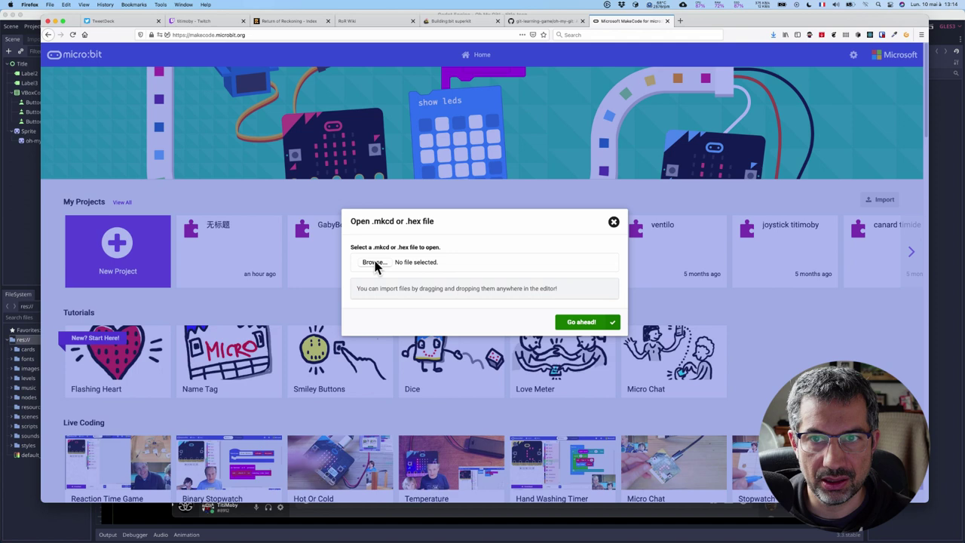
{"action": "left_click", "coordinate": [374, 263]}
{"action": "scroll", "coordinate": [416, 205], "scroll_direction": "down", "scroll_amount": 2}
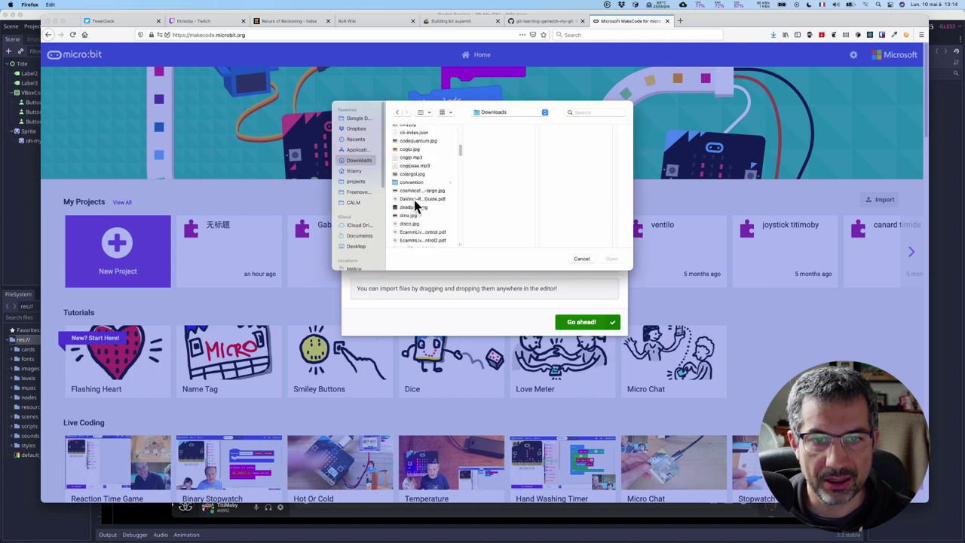
{"action": "scroll", "coordinate": [415, 205], "scroll_direction": "down", "scroll_amount": 5}
{"action": "scroll", "coordinate": [414, 205], "scroll_direction": "up", "scroll_amount": 3}
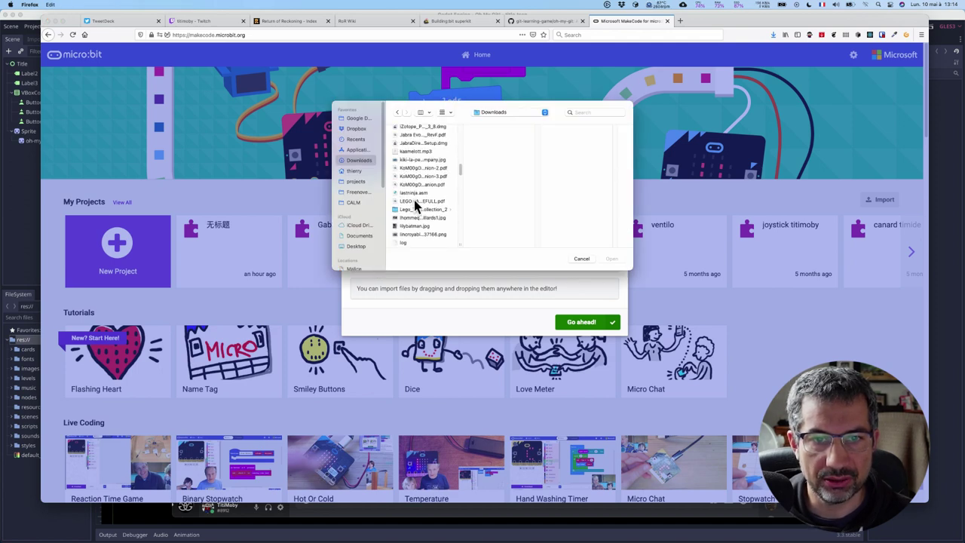
{"action": "scroll", "coordinate": [414, 205], "scroll_direction": "up", "scroll_amount": 3}
{"action": "scroll", "coordinate": [414, 205], "scroll_direction": "down", "scroll_amount": 3}
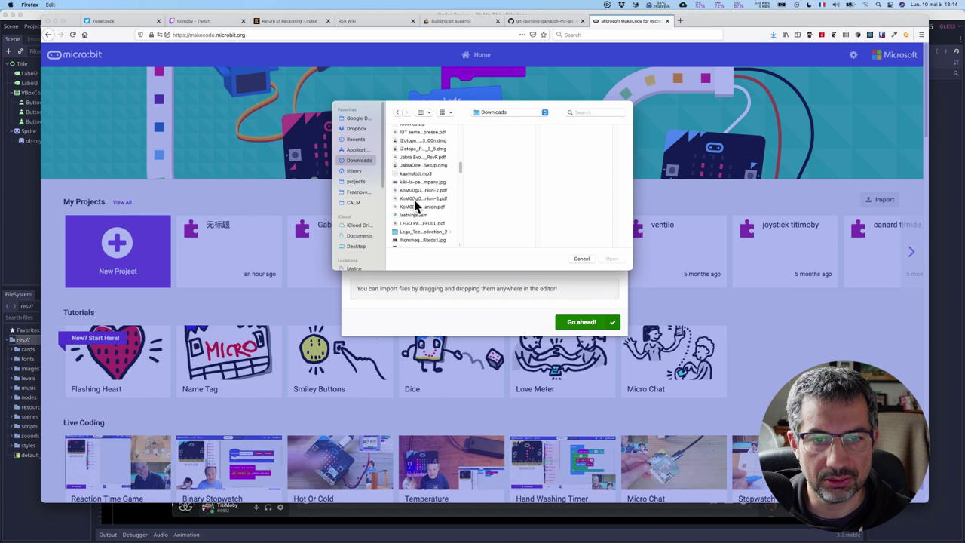
{"action": "scroll", "coordinate": [414, 205], "scroll_direction": "down", "scroll_amount": 2}
{"action": "scroll", "coordinate": [416, 206], "scroll_direction": "up", "scroll_amount": 1}
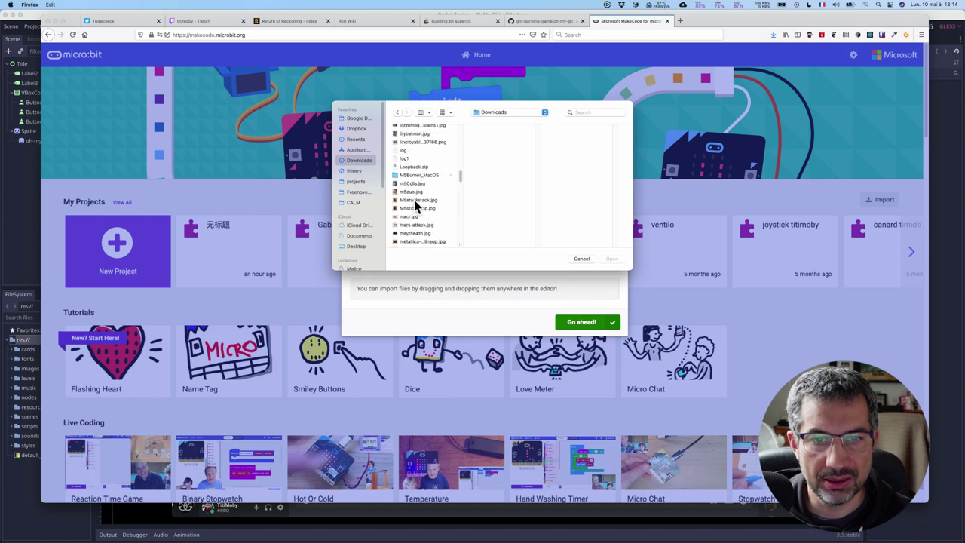
{"action": "scroll", "coordinate": [414, 204], "scroll_direction": "down", "scroll_amount": 3}
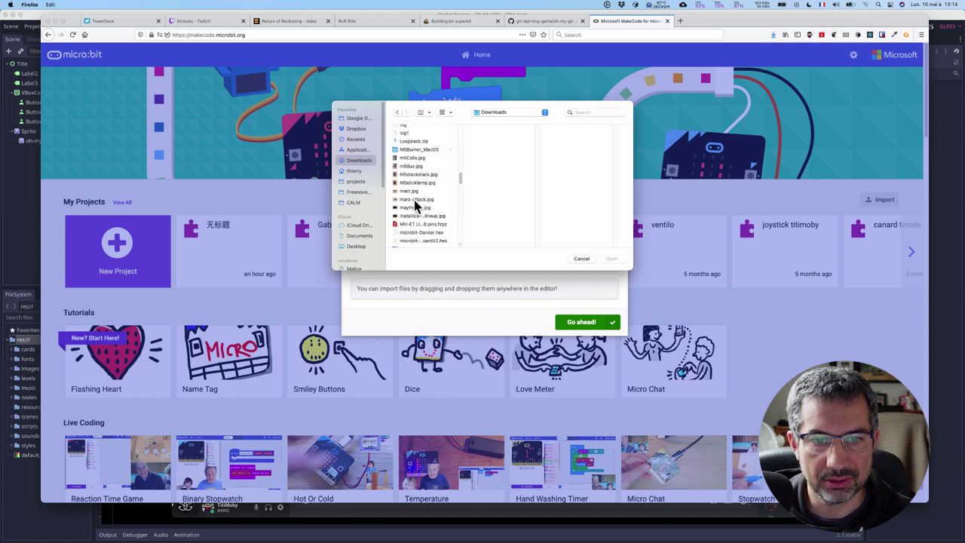
{"action": "scroll", "coordinate": [414, 200], "scroll_direction": "down", "scroll_amount": 1}
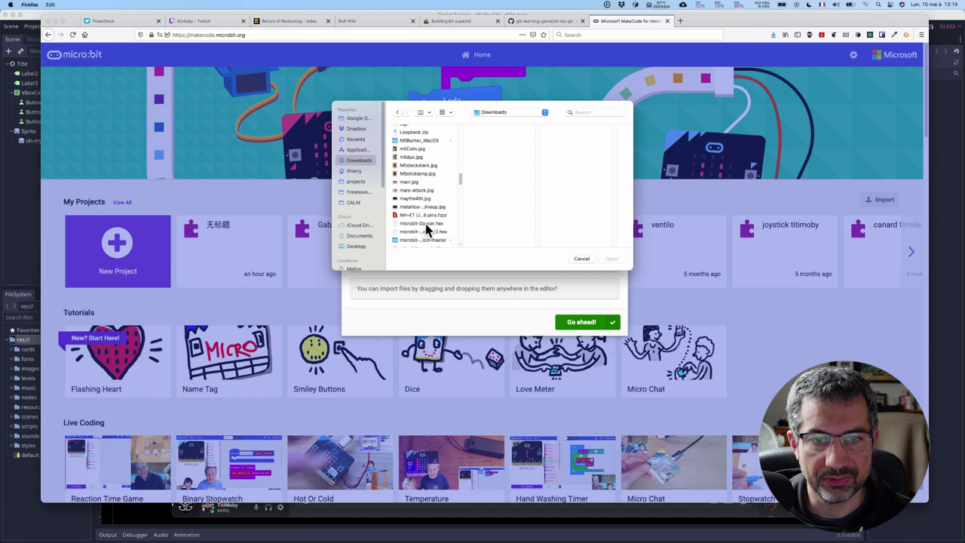
{"action": "left_click", "coordinate": [423, 223]}
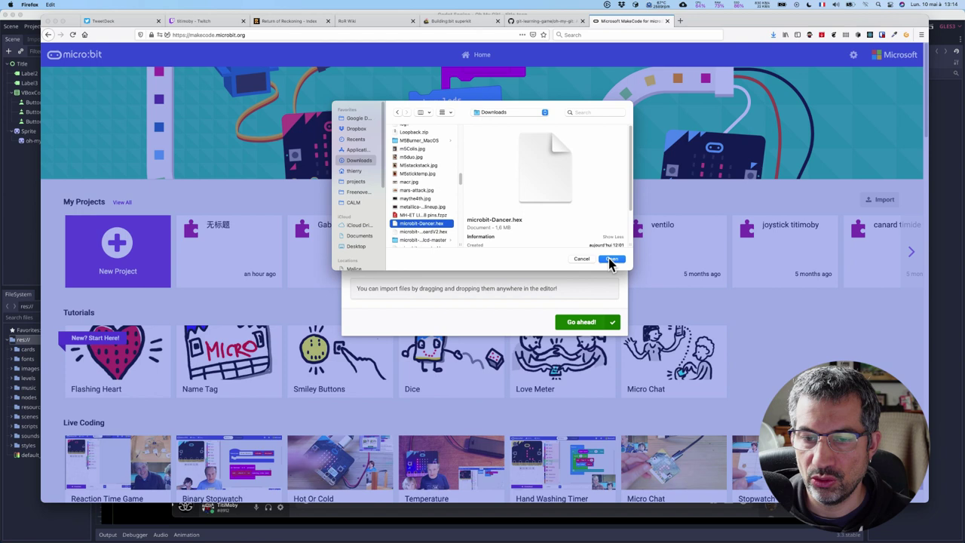
{"action": "left_click", "coordinate": [611, 258]}
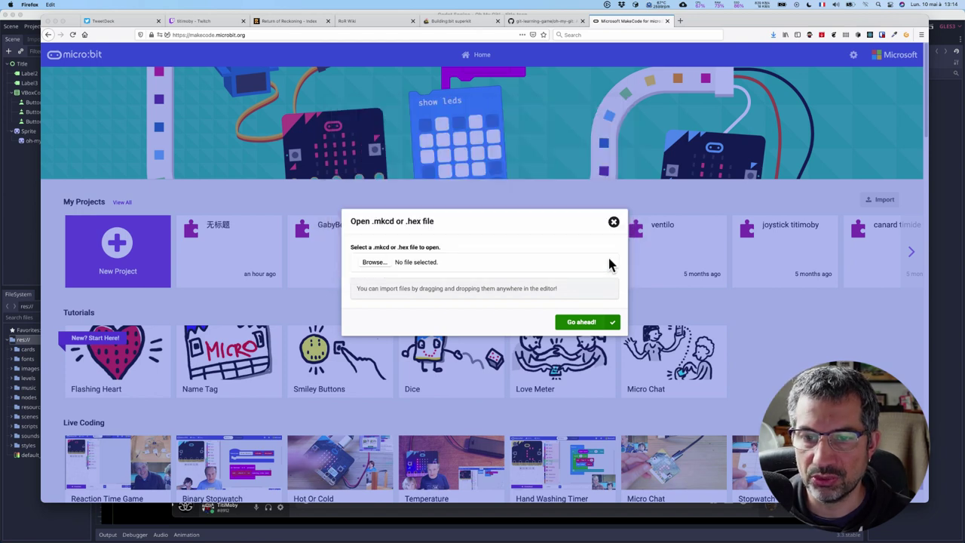
Confirm the Dancer import with Go ahead and switch the editor to Blocks view.
{"action": "left_click", "coordinate": [584, 322]}
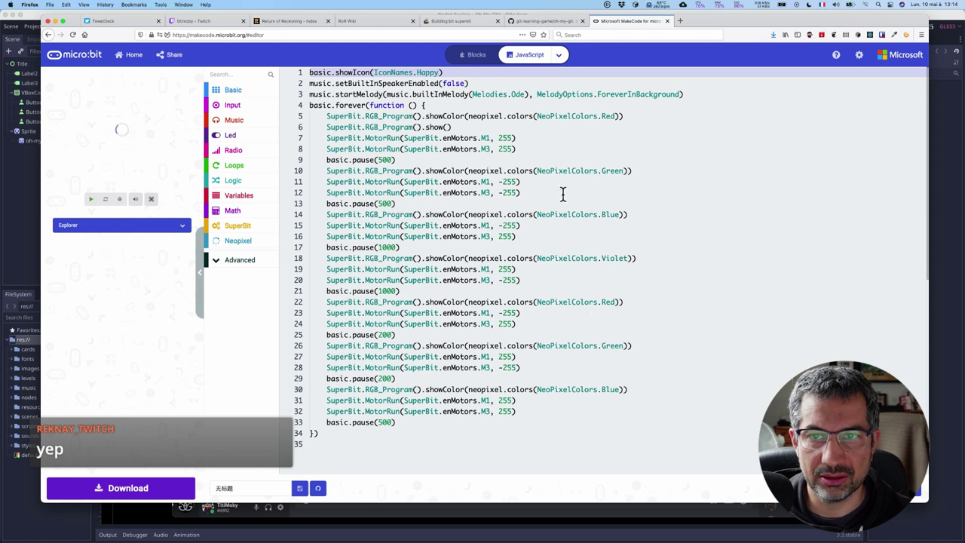
{"action": "left_click", "coordinate": [483, 61]}
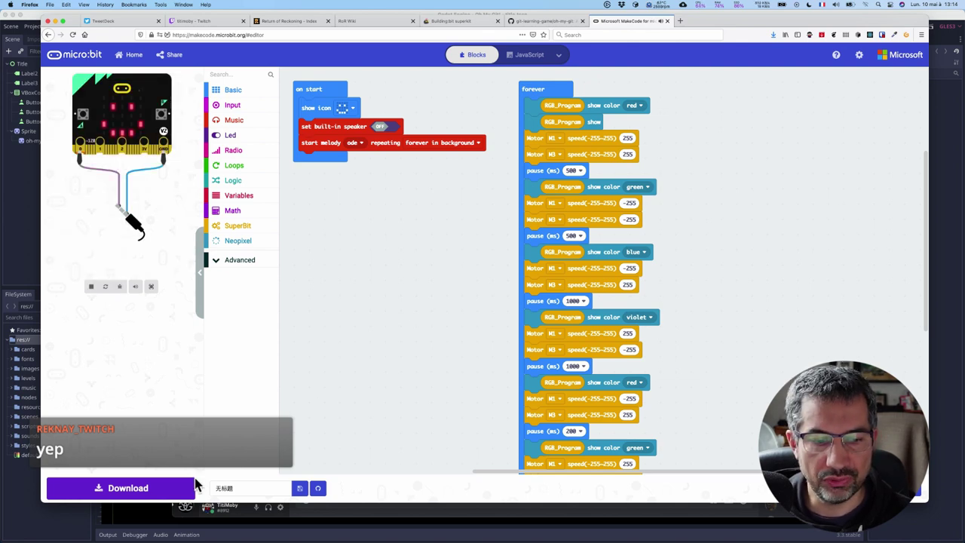
{"action": "left_click", "coordinate": [162, 490]}
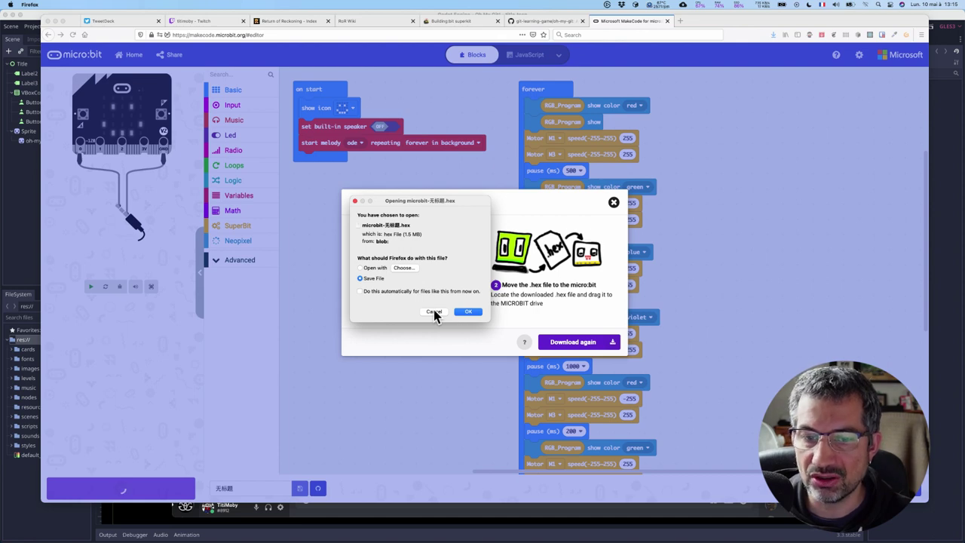
{"action": "left_click", "coordinate": [465, 317]}
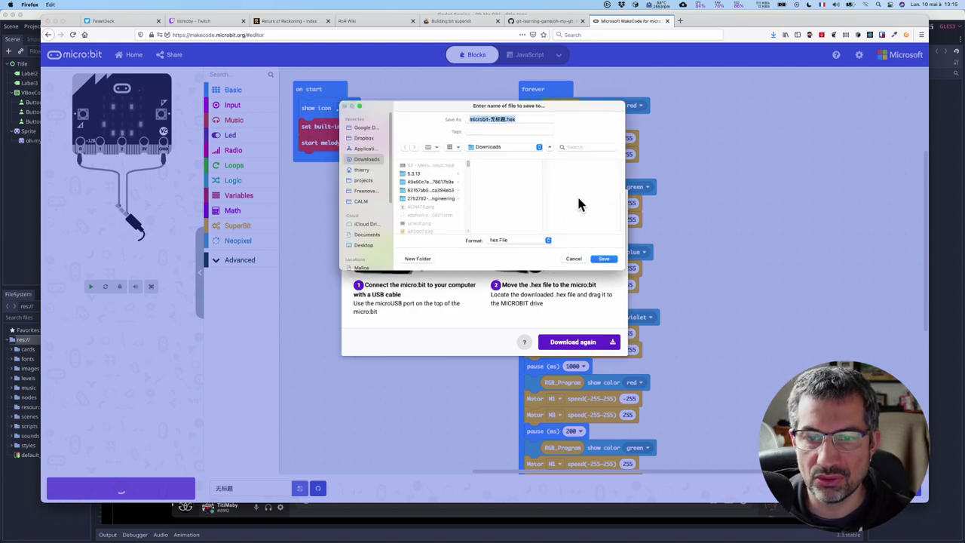
{"action": "left_click", "coordinate": [573, 259]}
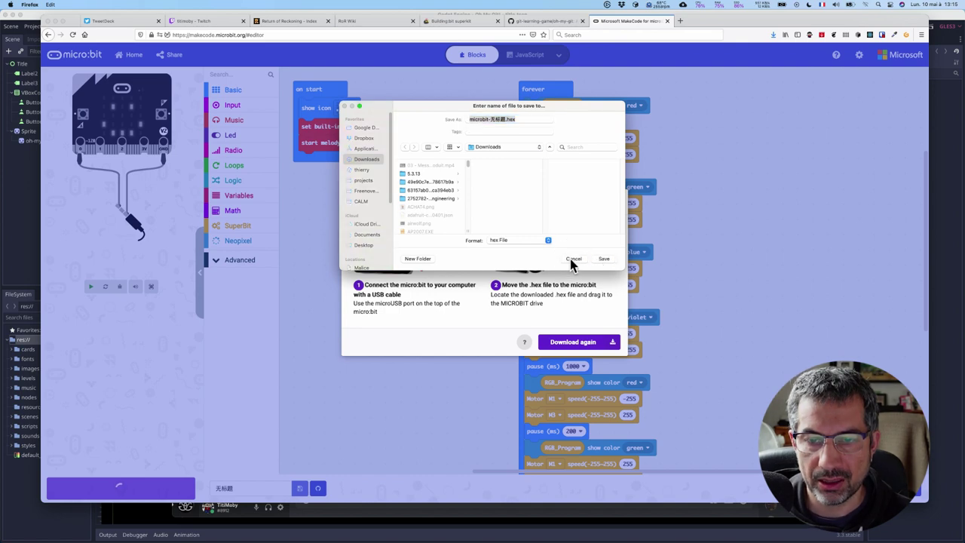
{"action": "left_click", "coordinate": [570, 259]}
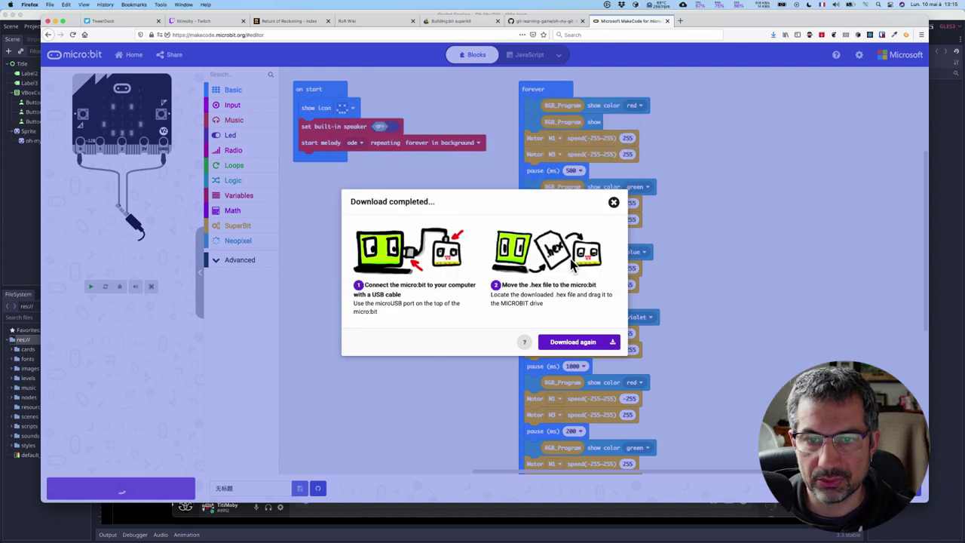
{"action": "left_click", "coordinate": [614, 202]}
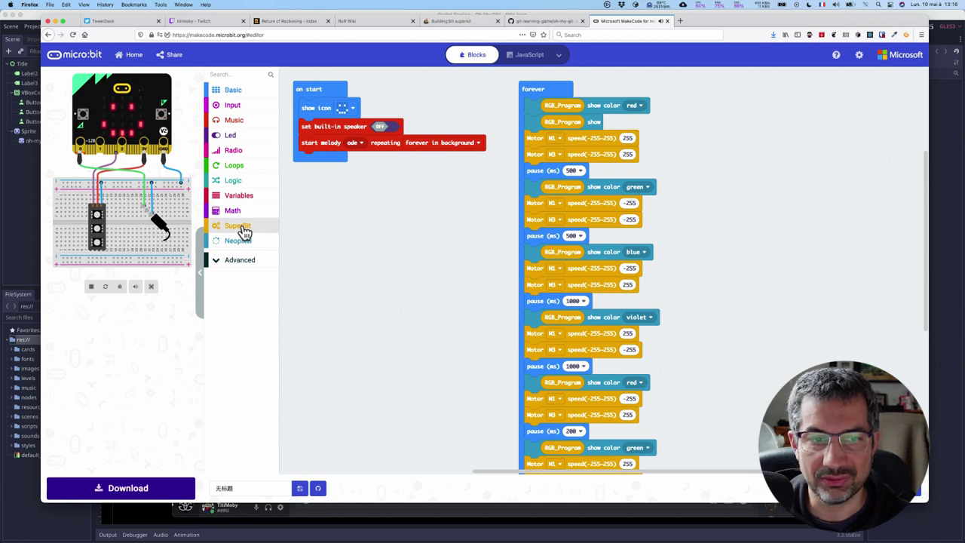
{"action": "left_click", "coordinate": [245, 233]}
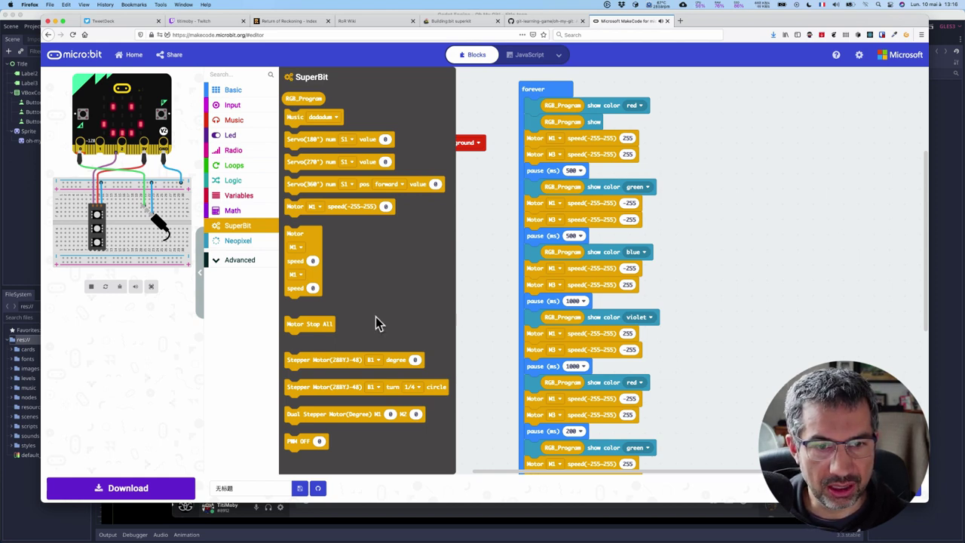
{"action": "left_click", "coordinate": [488, 269]}
{"action": "scroll", "coordinate": [487, 269], "scroll_direction": "down", "scroll_amount": 3}
{"action": "scroll", "coordinate": [488, 269], "scroll_direction": "up", "scroll_amount": 5}
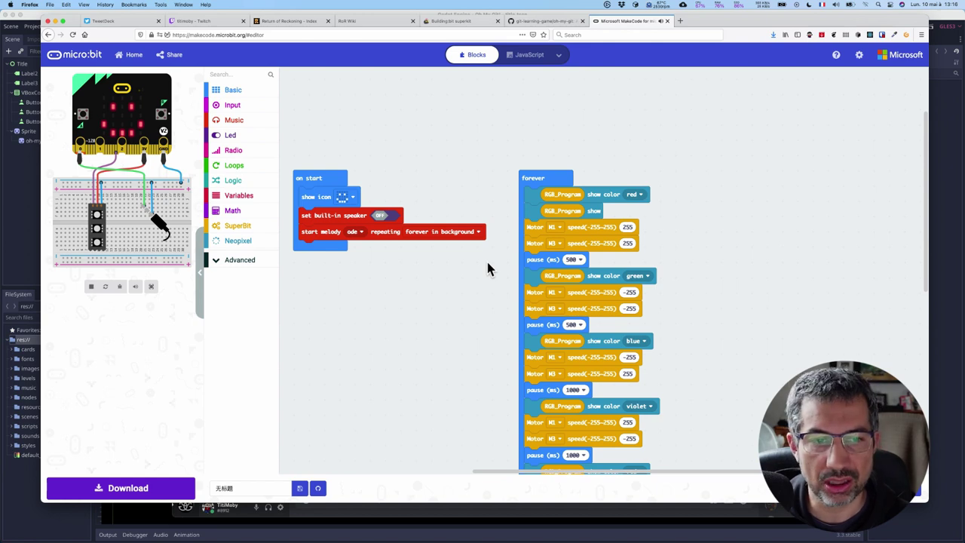
{"action": "left_click", "coordinate": [240, 244]}
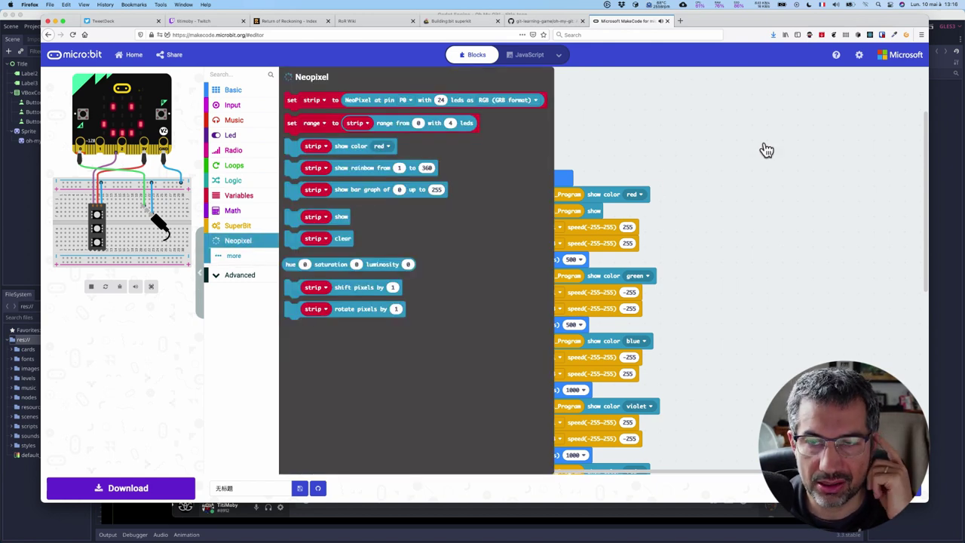
{"action": "left_click", "coordinate": [815, 132]}
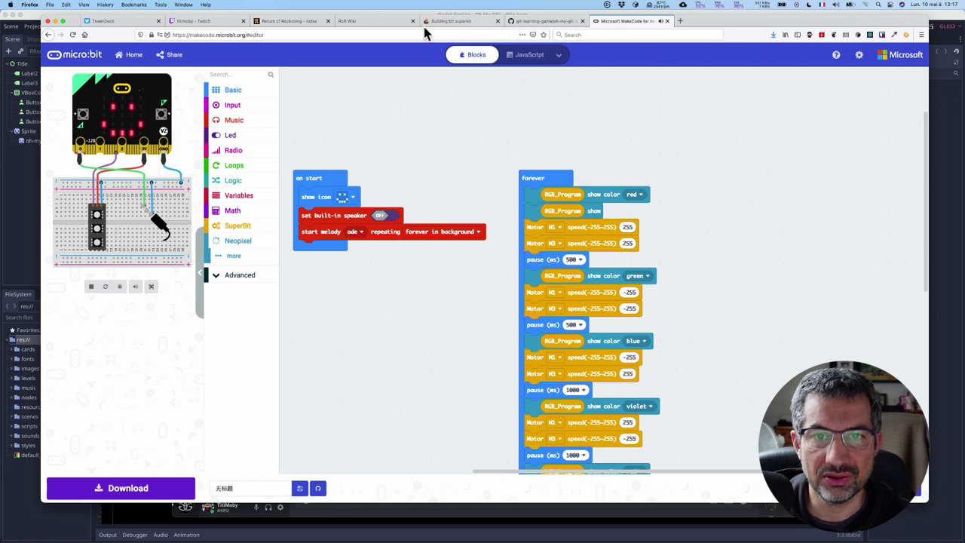
On the Building:bit superkit tab, open I.Biped robot > 1.Walking and expand Assembly Course.
{"action": "left_click", "coordinate": [460, 22]}
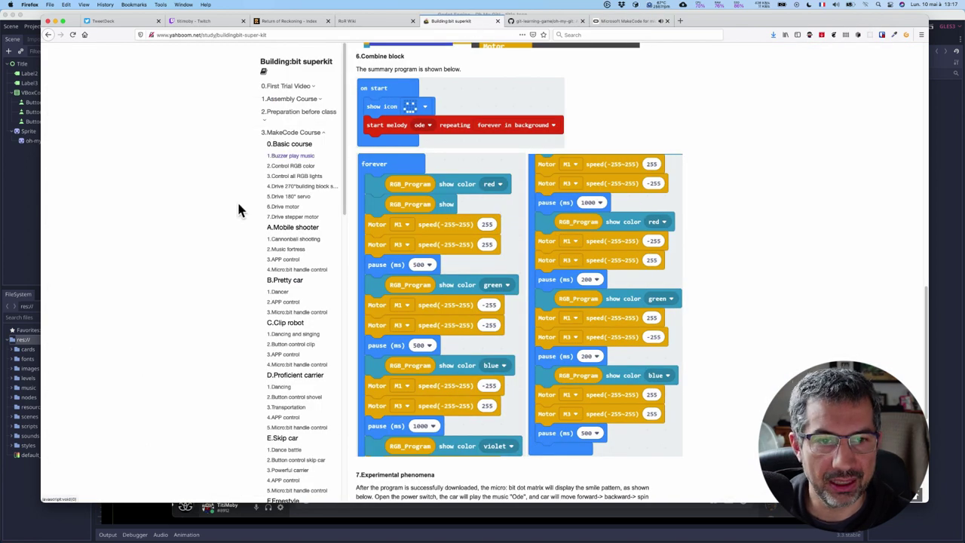
{"action": "scroll", "coordinate": [231, 202], "scroll_direction": "down", "scroll_amount": 1}
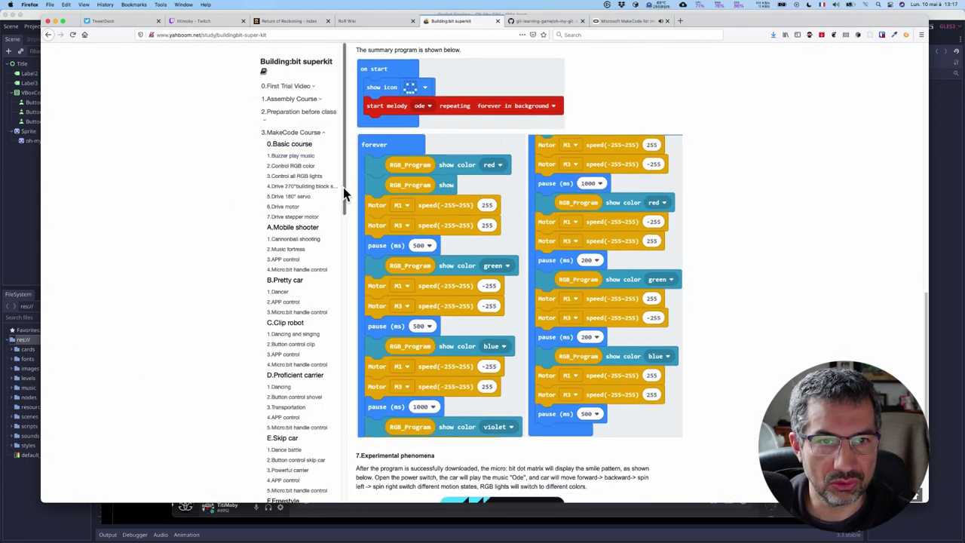
{"action": "left_click_drag", "start_coordinate": [344, 190], "coordinate": [345, 318]}
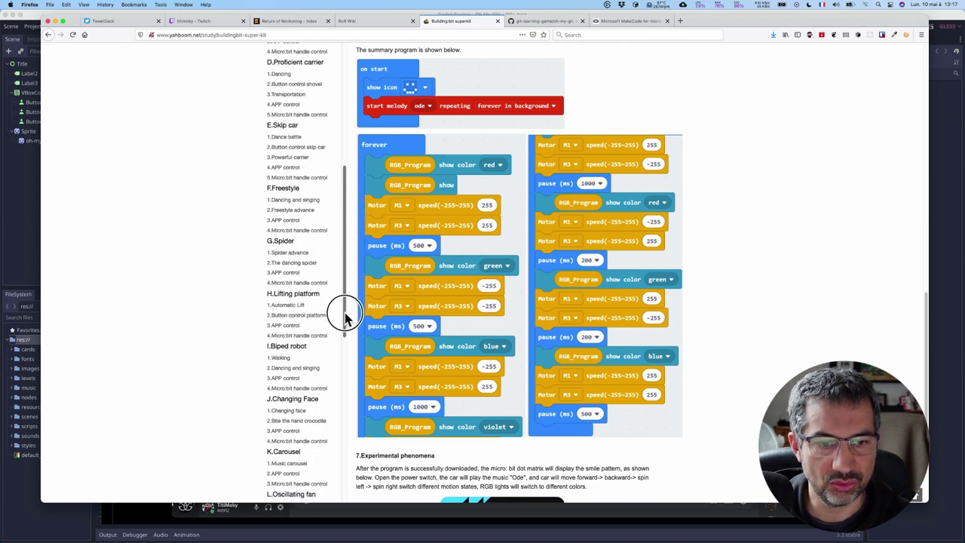
{"action": "left_click_drag", "start_coordinate": [346, 319], "coordinate": [345, 330]}
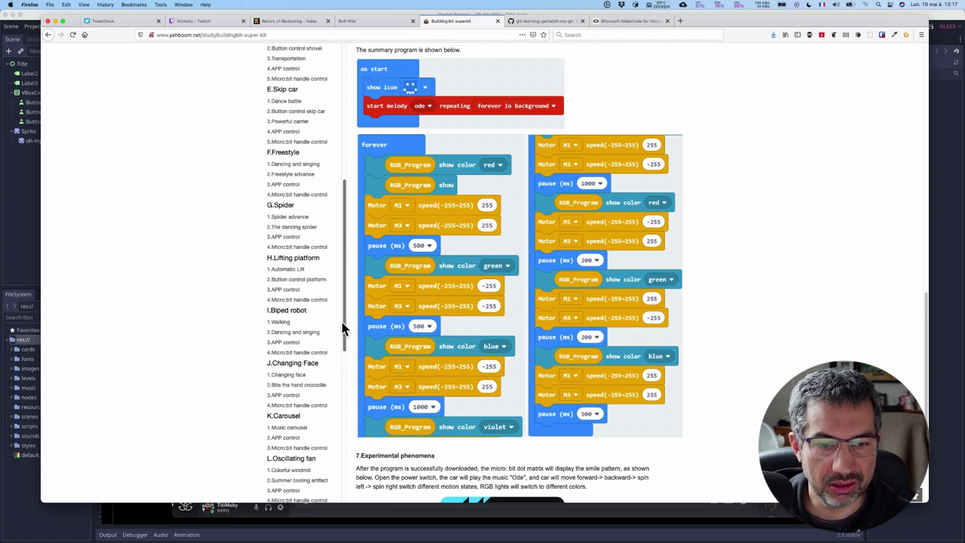
{"action": "left_click", "coordinate": [288, 325]}
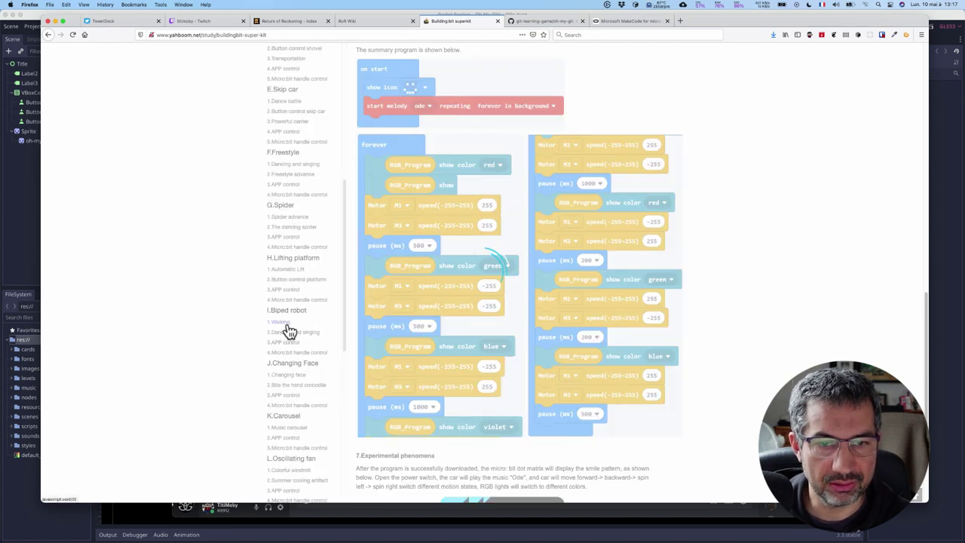
{"action": "scroll", "coordinate": [423, 282], "scroll_direction": "down", "scroll_amount": 5}
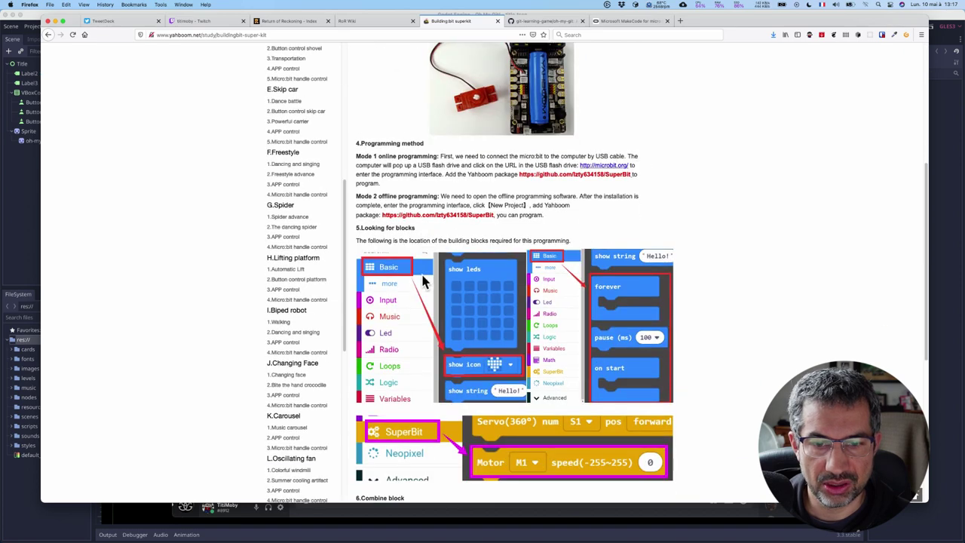
{"action": "scroll", "coordinate": [422, 282], "scroll_direction": "down", "scroll_amount": 5}
{"action": "scroll", "coordinate": [323, 253], "scroll_direction": "up", "scroll_amount": 10}
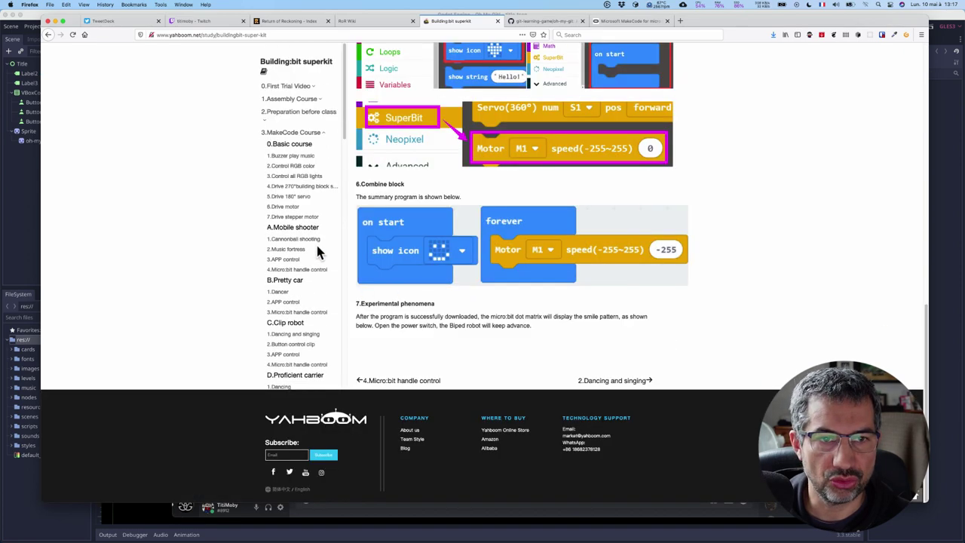
{"action": "left_click", "coordinate": [305, 100]}
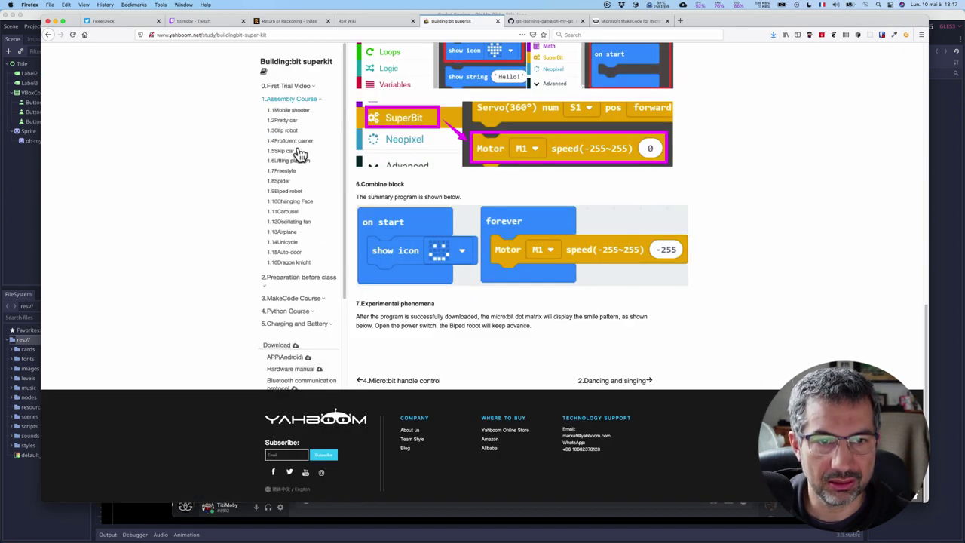
Open the 1.8 Spider and 1.9 Biped robot assembly lessons and browse their build pictures.
{"action": "left_click", "coordinate": [282, 182]}
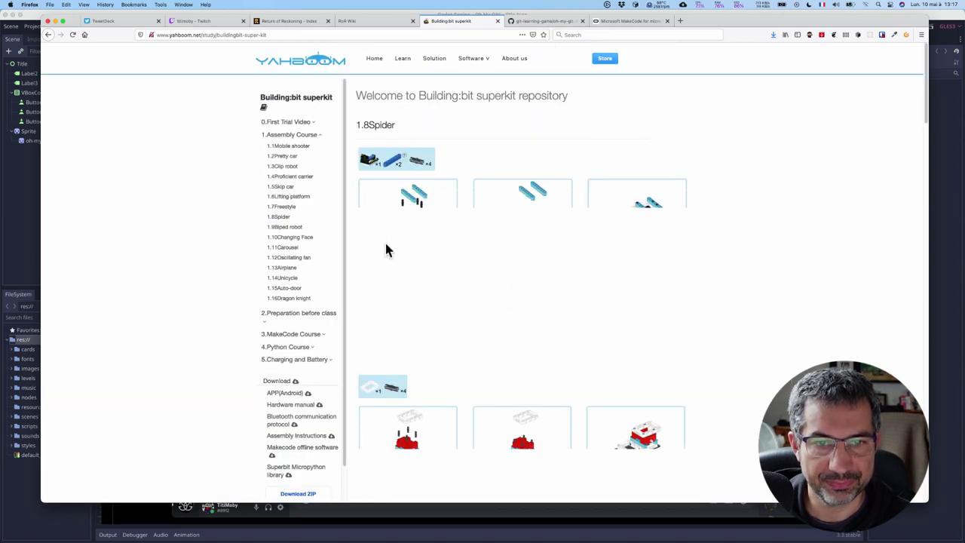
{"action": "scroll", "coordinate": [385, 243], "scroll_direction": "down", "scroll_amount": 10}
{"action": "scroll", "coordinate": [385, 243], "scroll_direction": "down", "scroll_amount": 10}
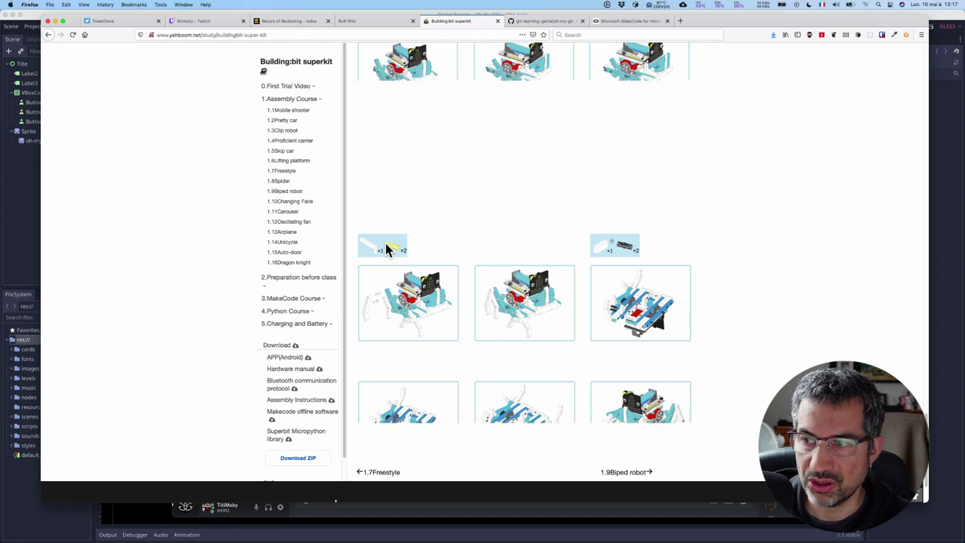
{"action": "left_click", "coordinate": [293, 264]}
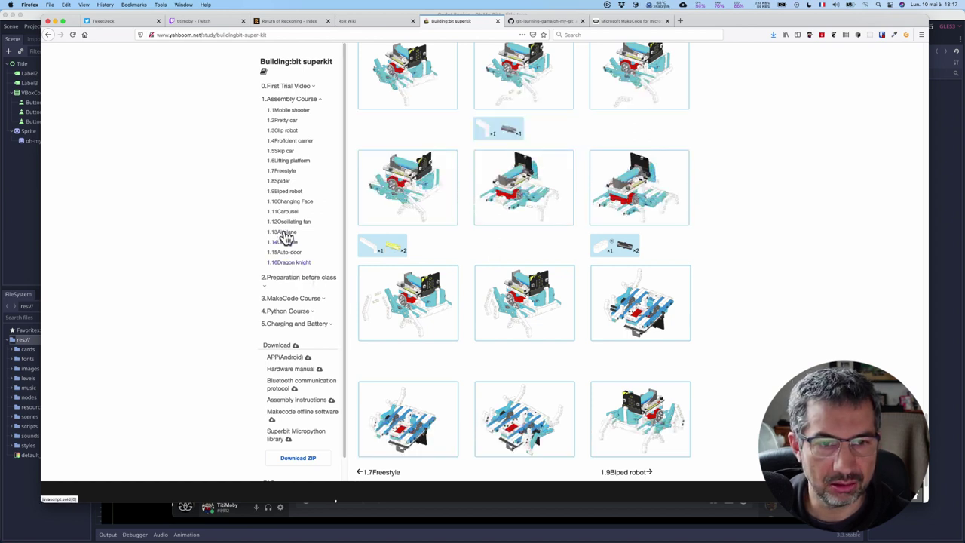
{"action": "left_click", "coordinate": [293, 193]}
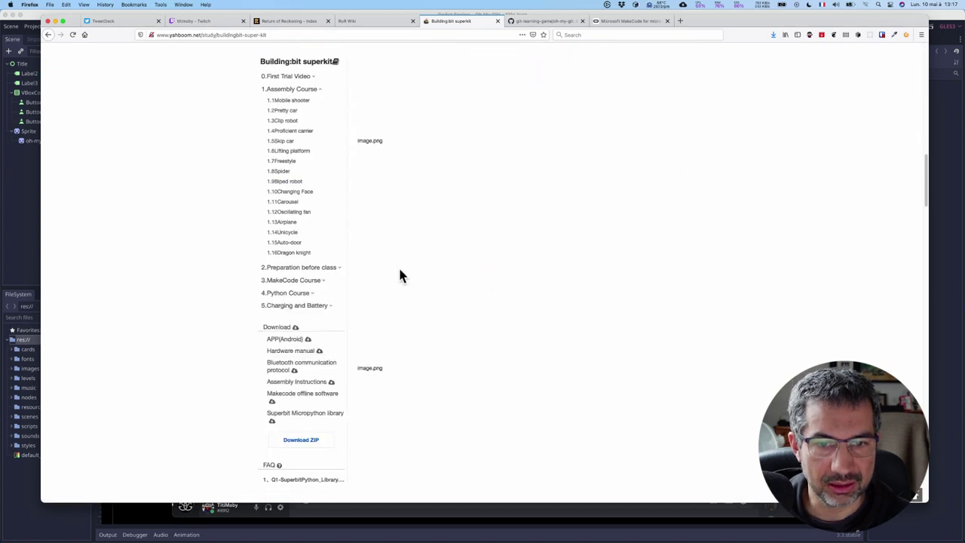
{"action": "scroll", "coordinate": [400, 275], "scroll_direction": "down", "scroll_amount": 2}
{"action": "scroll", "coordinate": [400, 275], "scroll_direction": "down", "scroll_amount": 3}
{"action": "scroll", "coordinate": [400, 275], "scroll_direction": "down", "scroll_amount": 5}
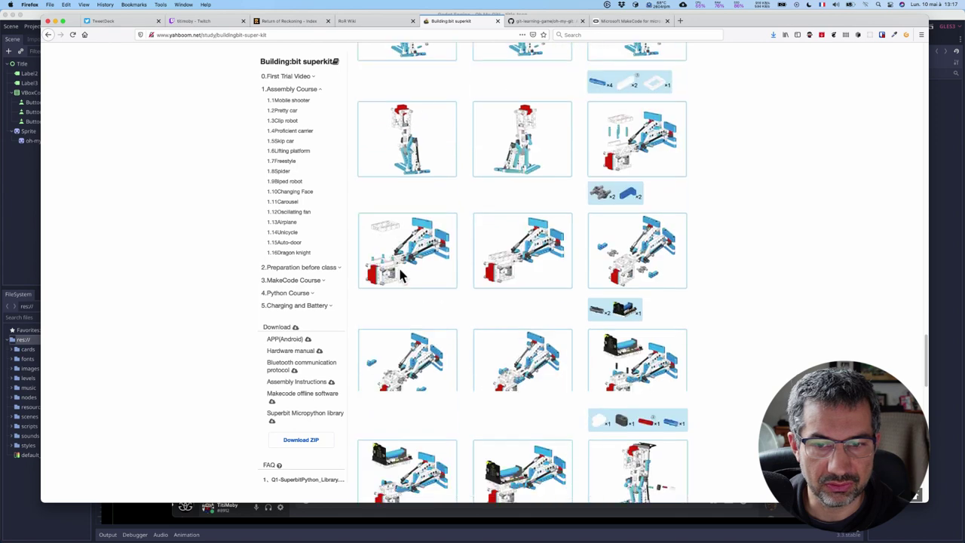
{"action": "scroll", "coordinate": [400, 275], "scroll_direction": "down", "scroll_amount": 5}
{"action": "scroll", "coordinate": [399, 275], "scroll_direction": "down", "scroll_amount": 5}
{"action": "scroll", "coordinate": [399, 276], "scroll_direction": "down", "scroll_amount": 3}
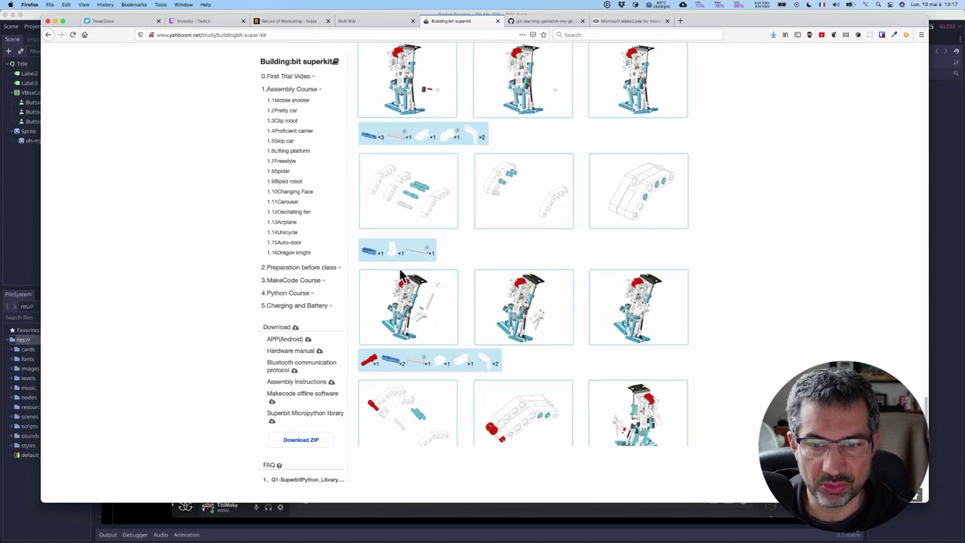
{"action": "scroll", "coordinate": [400, 275], "scroll_direction": "down", "scroll_amount": 3}
{"action": "scroll", "coordinate": [399, 275], "scroll_direction": "down", "scroll_amount": 3}
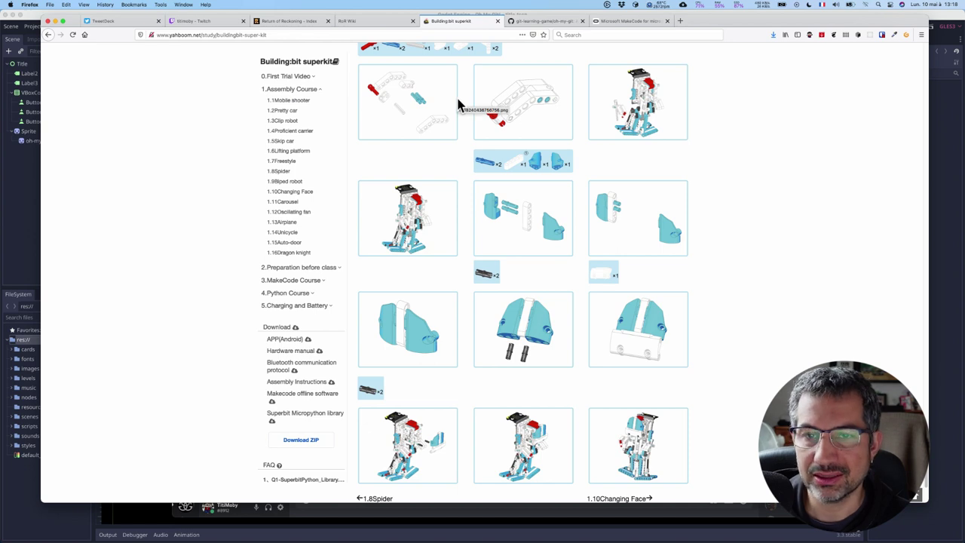
{"action": "left_click", "coordinate": [545, 23]}
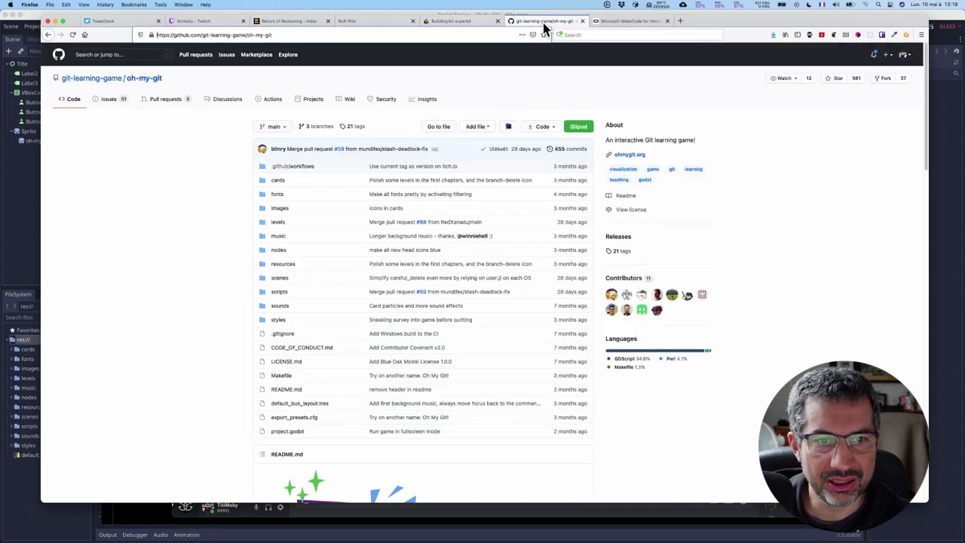
Select the full git-learning-game/oh-my-git repository URL in the address bar.
{"action": "double_click", "coordinate": [427, 38]}
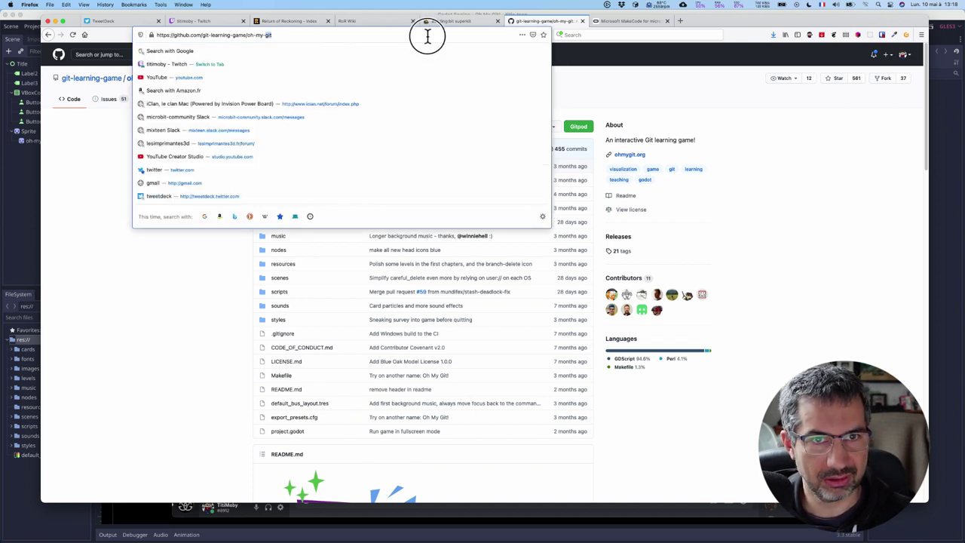
{"action": "left_click", "coordinate": [428, 38]}
{"action": "left_click", "coordinate": [782, 146]}
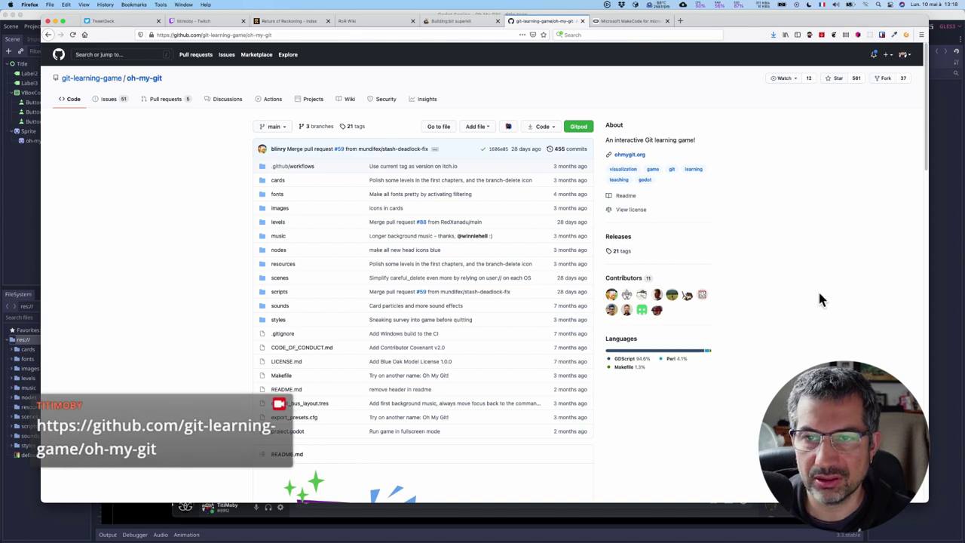
{"action": "left_click", "coordinate": [680, 22]}
{"action": "type", "text": "korben.info/"}
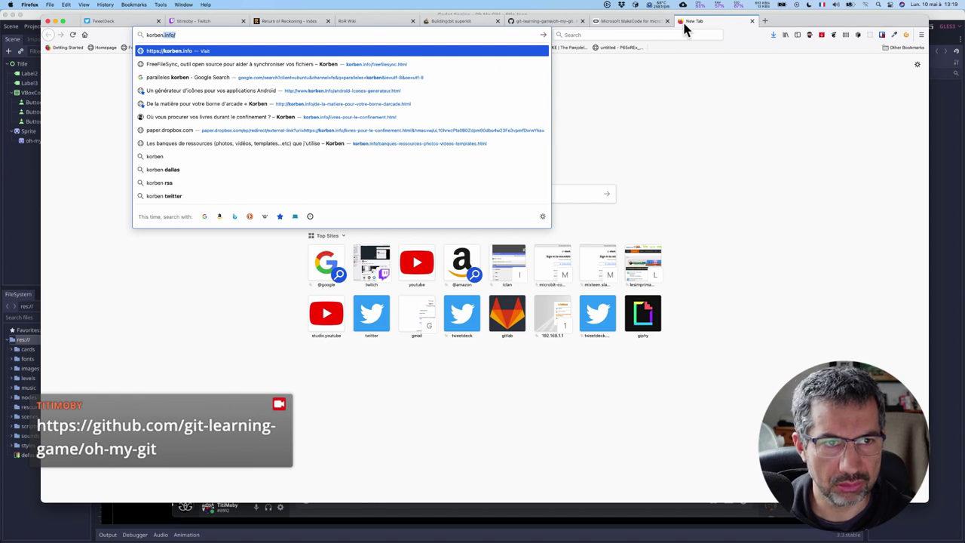
Load korben.info, dismiss the cookie notice, and scroll down to the Oh My Git article.
{"action": "key", "text": "Return"}
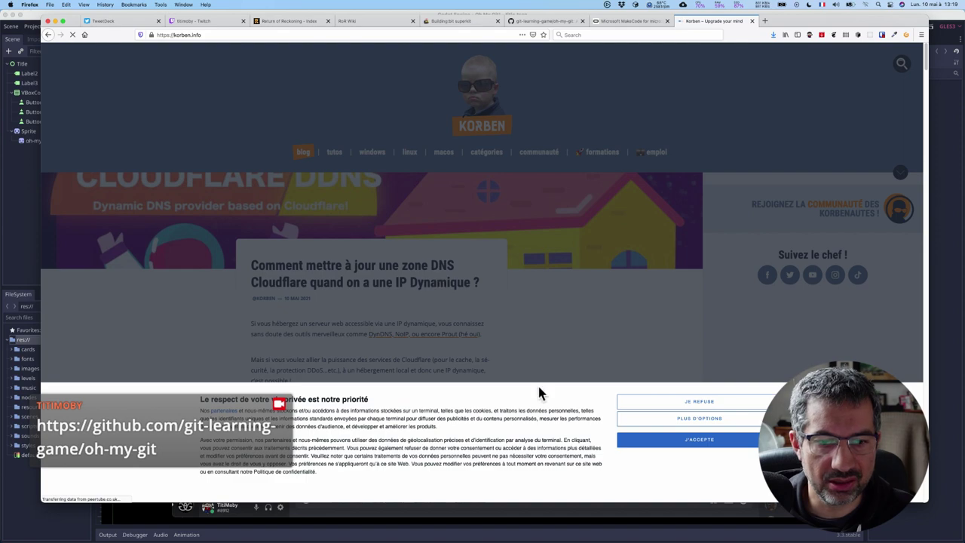
{"action": "left_click", "coordinate": [640, 439]}
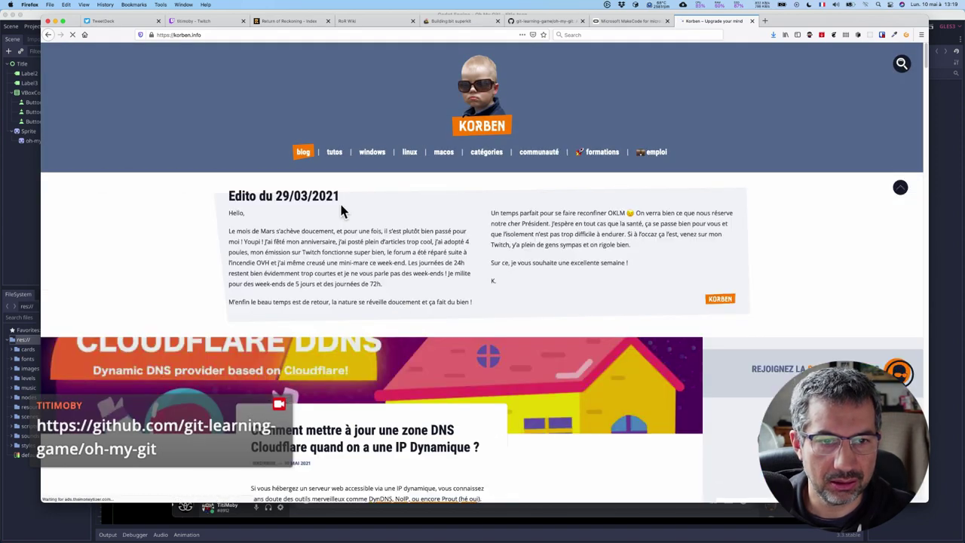
{"action": "scroll", "coordinate": [340, 206], "scroll_direction": "down", "scroll_amount": 10}
{"action": "scroll", "coordinate": [341, 205], "scroll_direction": "down", "scroll_amount": 10}
{"action": "scroll", "coordinate": [340, 205], "scroll_direction": "down", "scroll_amount": 5}
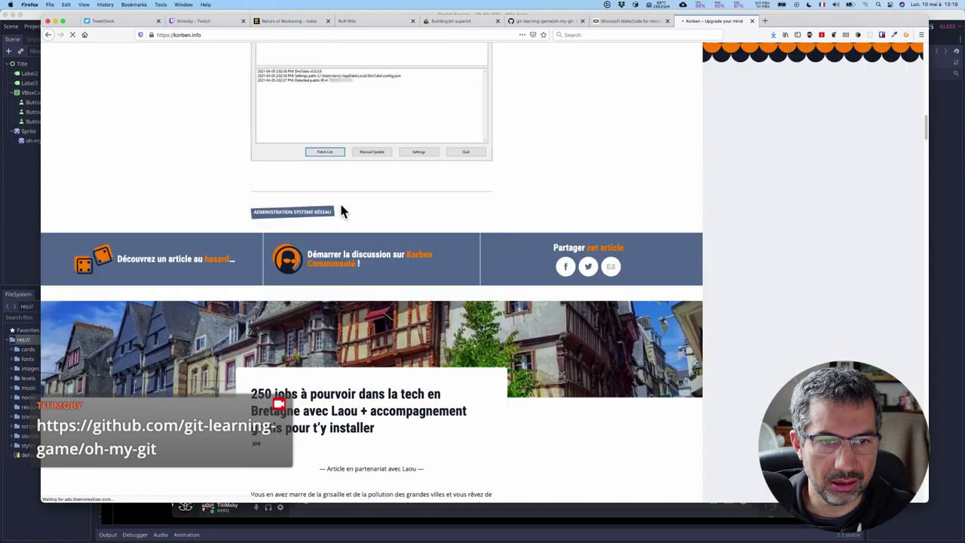
{"action": "scroll", "coordinate": [340, 209], "scroll_direction": "down", "scroll_amount": 5}
{"action": "scroll", "coordinate": [341, 209], "scroll_direction": "down", "scroll_amount": 5}
{"action": "scroll", "coordinate": [340, 209], "scroll_direction": "down", "scroll_amount": 3}
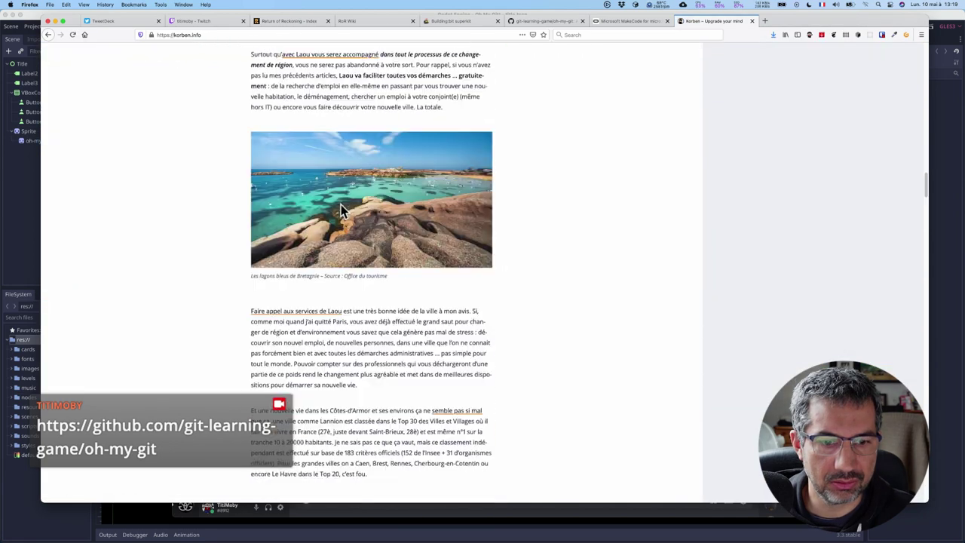
{"action": "scroll", "coordinate": [341, 210], "scroll_direction": "down", "scroll_amount": 5}
{"action": "scroll", "coordinate": [341, 210], "scroll_direction": "down", "scroll_amount": 5}
{"action": "scroll", "coordinate": [341, 209], "scroll_direction": "up", "scroll_amount": 2}
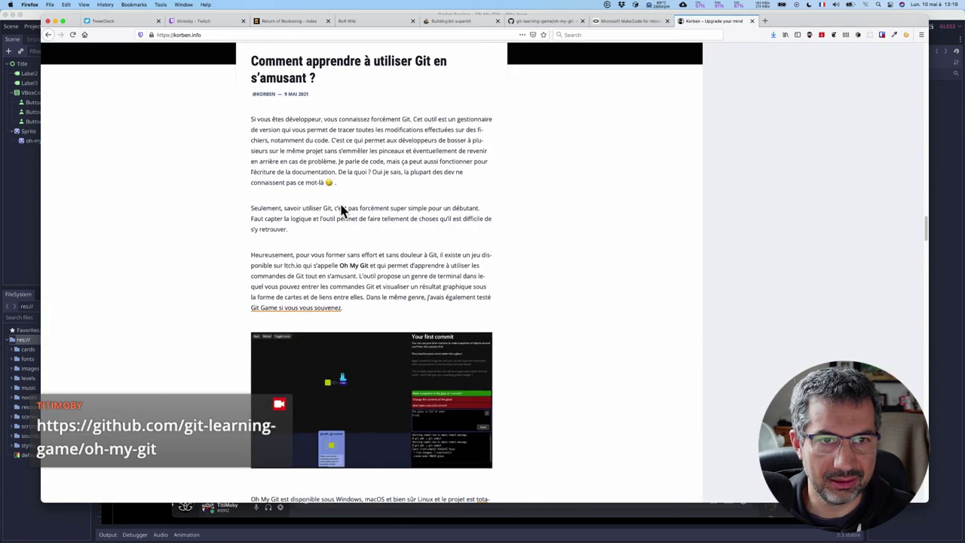
Open 'Comment apprendre à utiliser Git en s'amusant ?', select its URL, and read the article.
{"action": "left_click", "coordinate": [300, 100]}
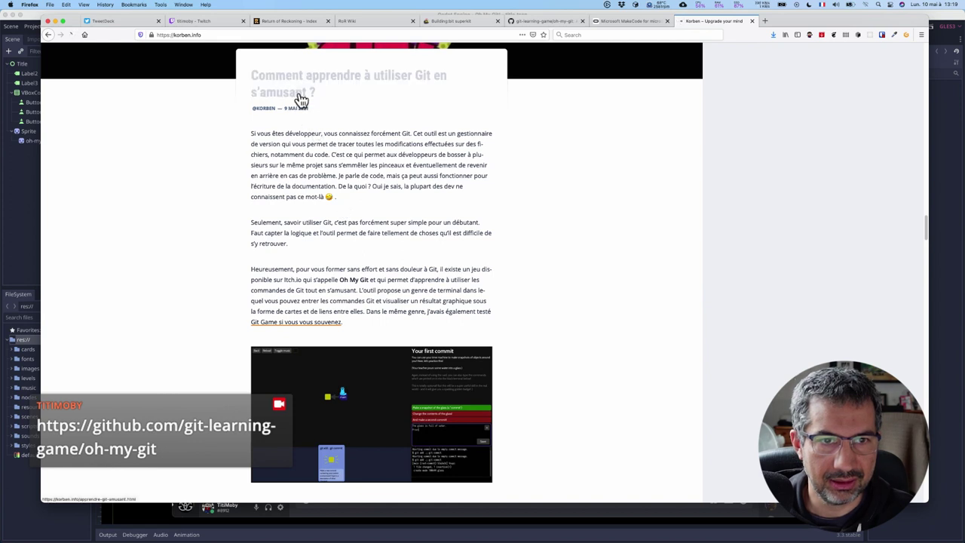
{"action": "left_click", "coordinate": [304, 35]}
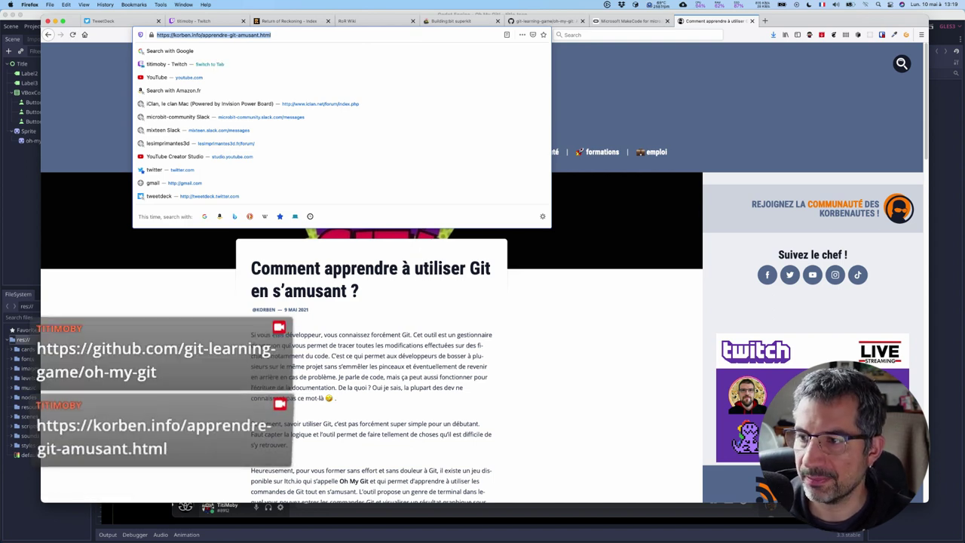
{"action": "left_click", "coordinate": [159, 430]}
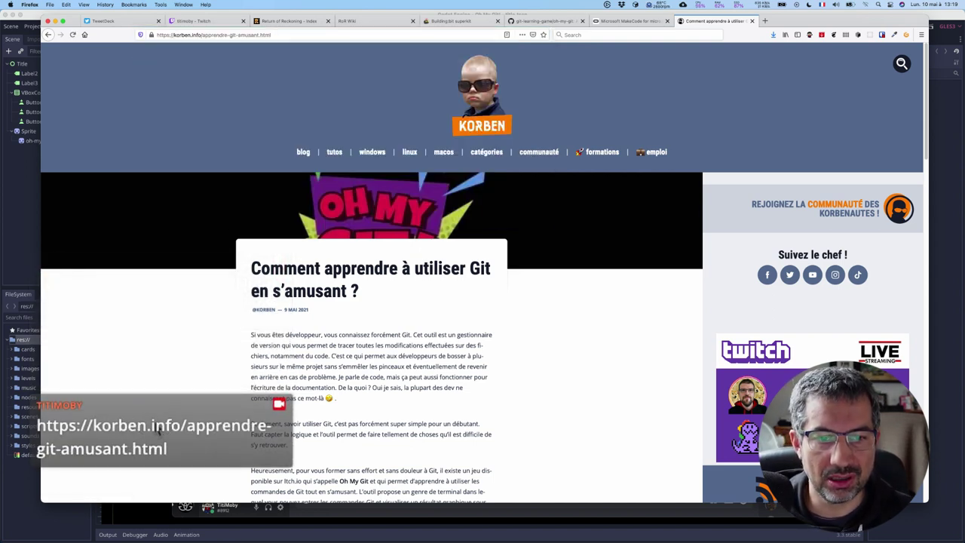
{"action": "scroll", "coordinate": [158, 430], "scroll_direction": "down", "scroll_amount": 2}
{"action": "scroll", "coordinate": [158, 429], "scroll_direction": "down", "scroll_amount": 1}
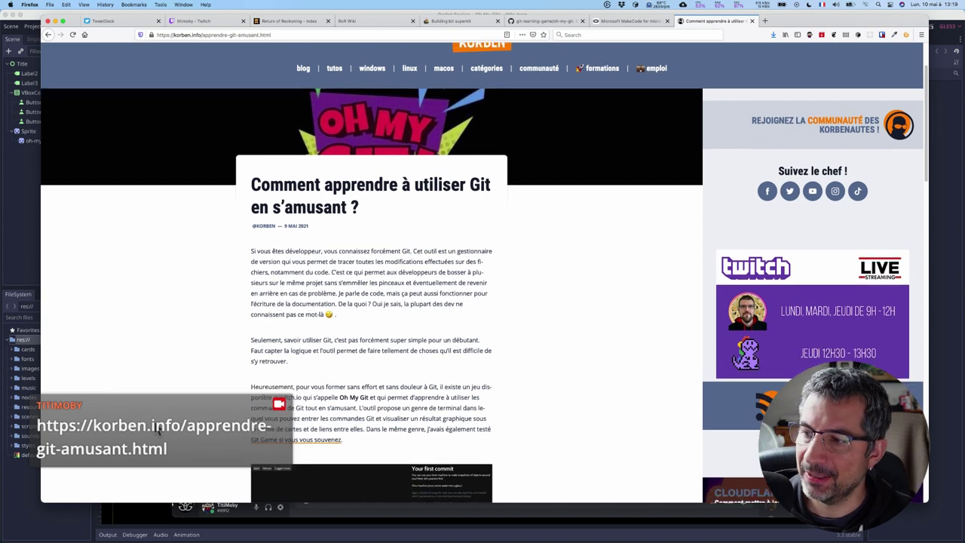
{"action": "scroll", "coordinate": [159, 430], "scroll_direction": "down", "scroll_amount": 1}
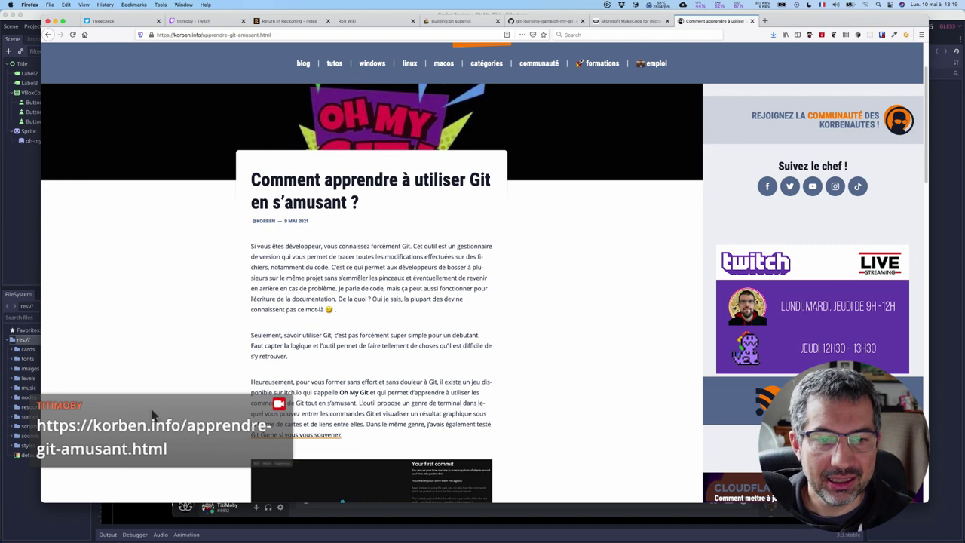
{"action": "scroll", "coordinate": [152, 413], "scroll_direction": "down", "scroll_amount": 1}
{"action": "scroll", "coordinate": [152, 413], "scroll_direction": "down", "scroll_amount": 1}
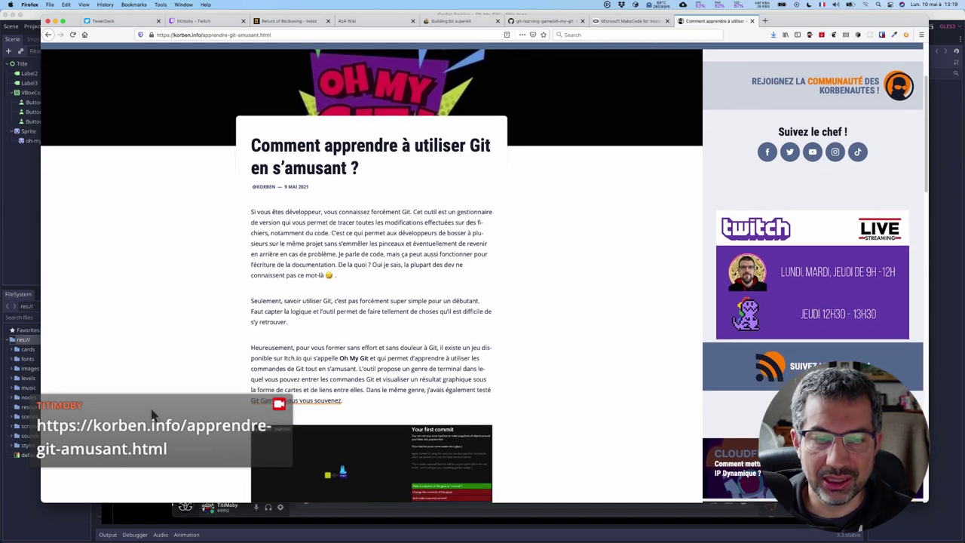
{"action": "scroll", "coordinate": [152, 413], "scroll_direction": "down", "scroll_amount": 1}
{"action": "scroll", "coordinate": [152, 414], "scroll_direction": "down", "scroll_amount": 1}
{"action": "scroll", "coordinate": [152, 414], "scroll_direction": "down", "scroll_amount": 1}
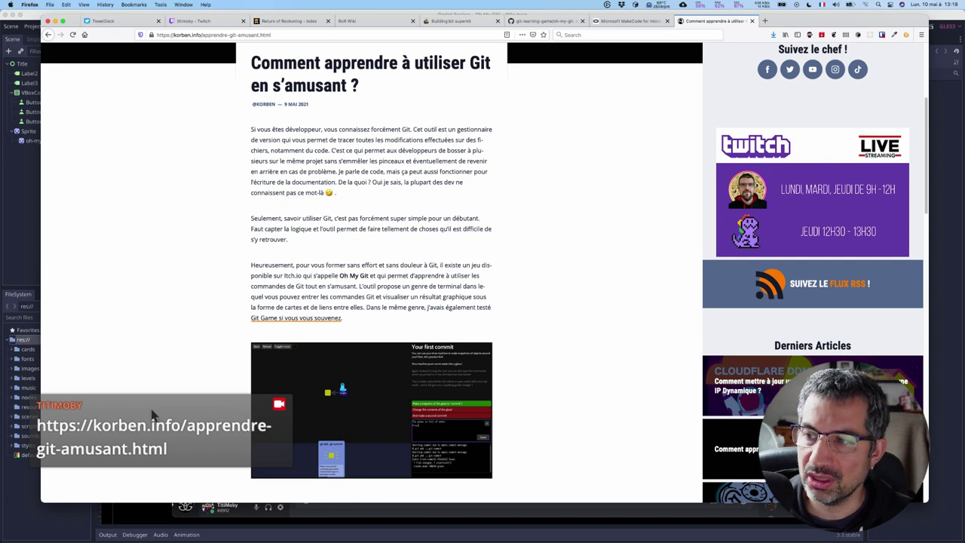
{"action": "scroll", "coordinate": [152, 413], "scroll_direction": "down", "scroll_amount": 1}
{"action": "scroll", "coordinate": [152, 413], "scroll_direction": "down", "scroll_amount": 1}
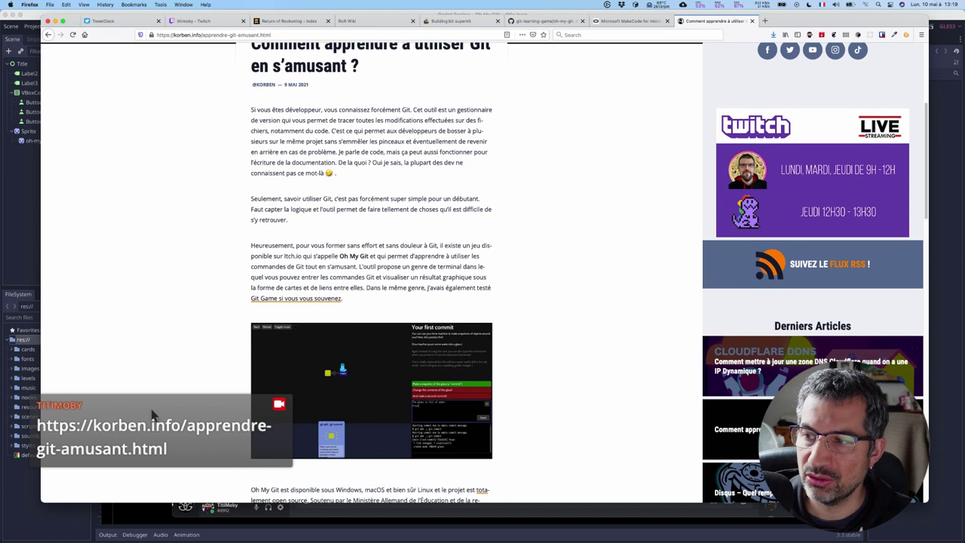
{"action": "scroll", "coordinate": [152, 413], "scroll_direction": "down", "scroll_amount": 1}
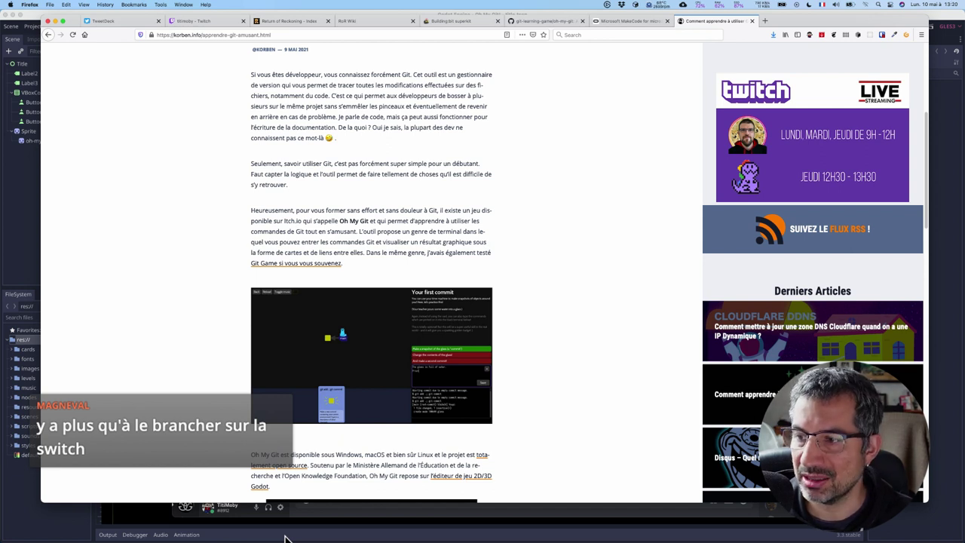
{"action": "left_click", "coordinate": [285, 537]}
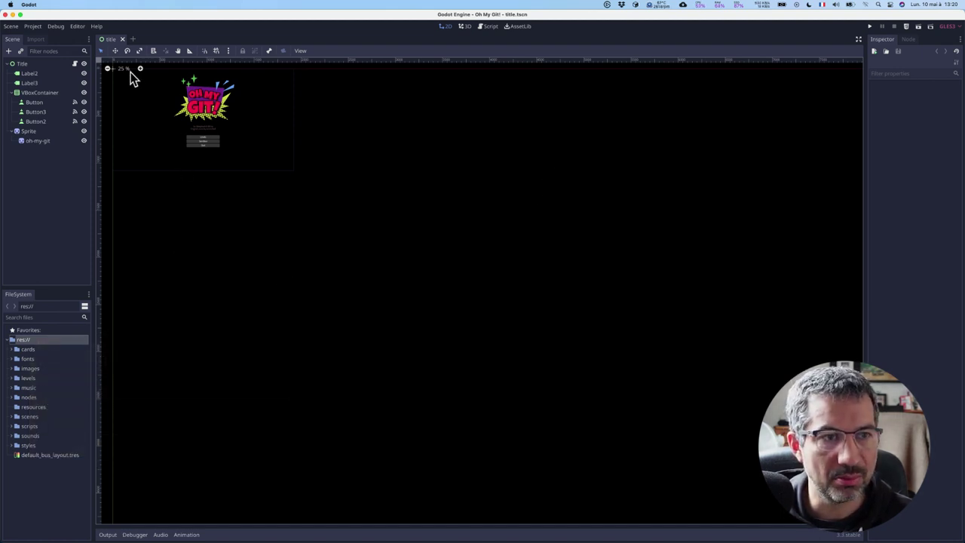
Expand the scenes folder, open main.tscn, and run the Oh My Git! project.
{"action": "left_click", "coordinate": [12, 416]}
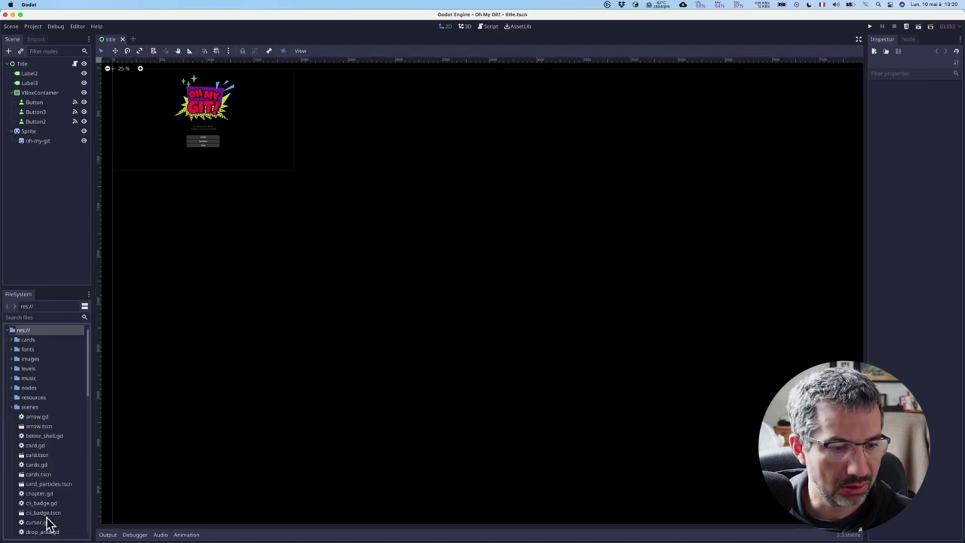
{"action": "scroll", "coordinate": [46, 521], "scroll_direction": "down", "scroll_amount": 5}
{"action": "scroll", "coordinate": [46, 523], "scroll_direction": "down", "scroll_amount": 4}
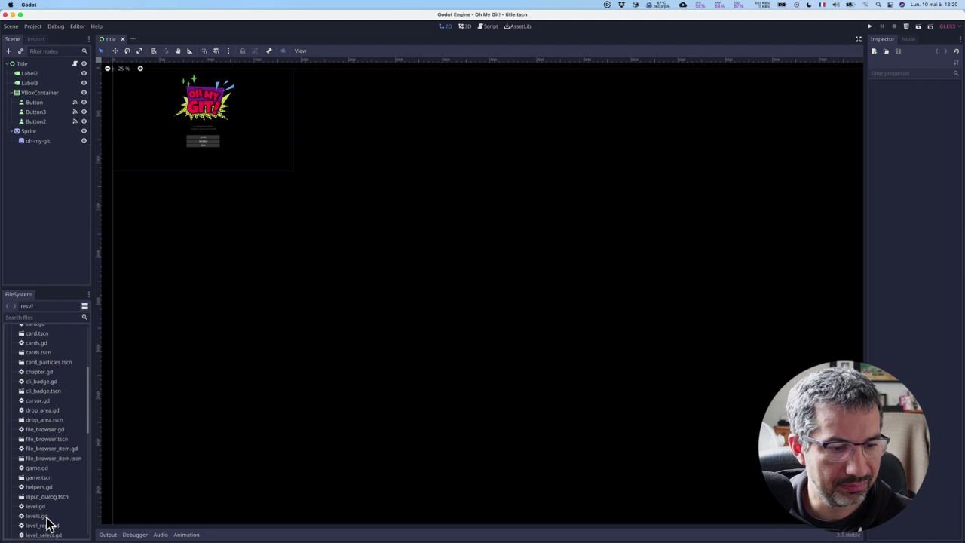
{"action": "double_click", "coordinate": [38, 506]}
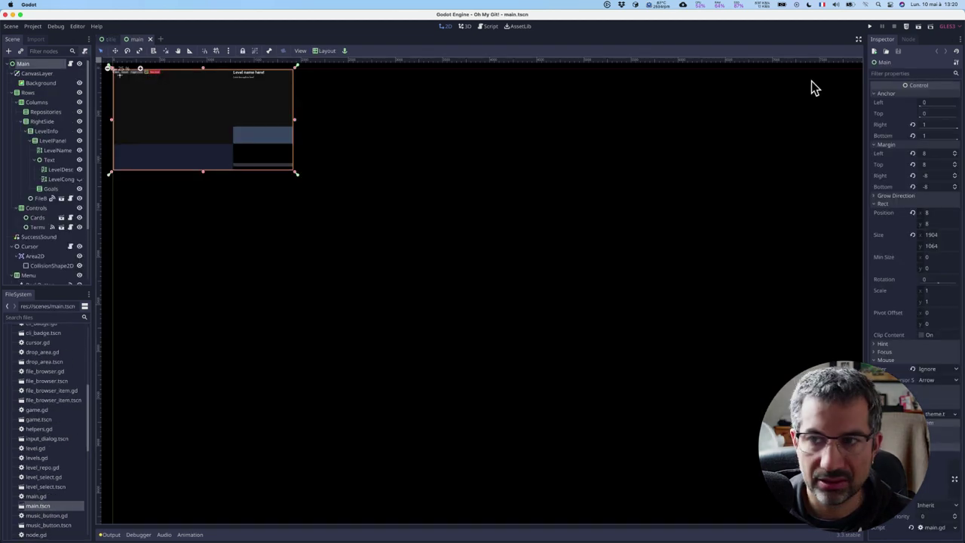
{"action": "left_click", "coordinate": [871, 28]}
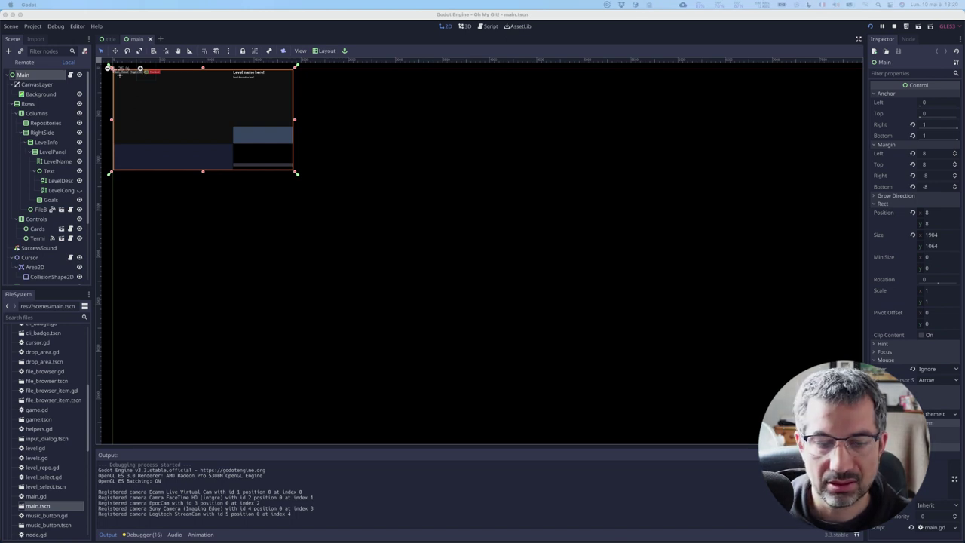
Relaunch Oh My Git! from Godot with Cmd+B and scroll through the level list.
{"action": "left_click", "coordinate": [512, 221]}
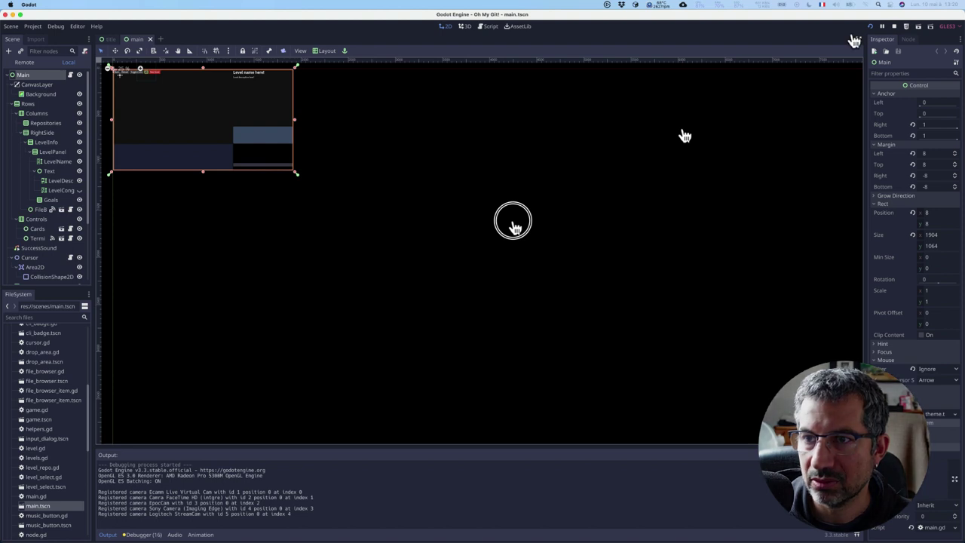
{"action": "key", "text": "super+b"}
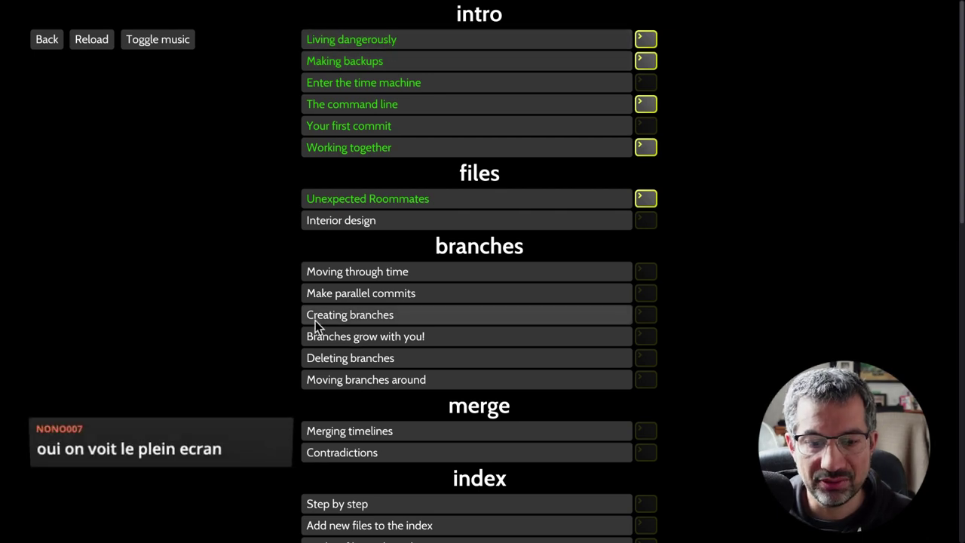
{"action": "scroll", "coordinate": [315, 320], "scroll_direction": "down", "scroll_amount": 5}
{"action": "scroll", "coordinate": [315, 320], "scroll_direction": "down", "scroll_amount": 4}
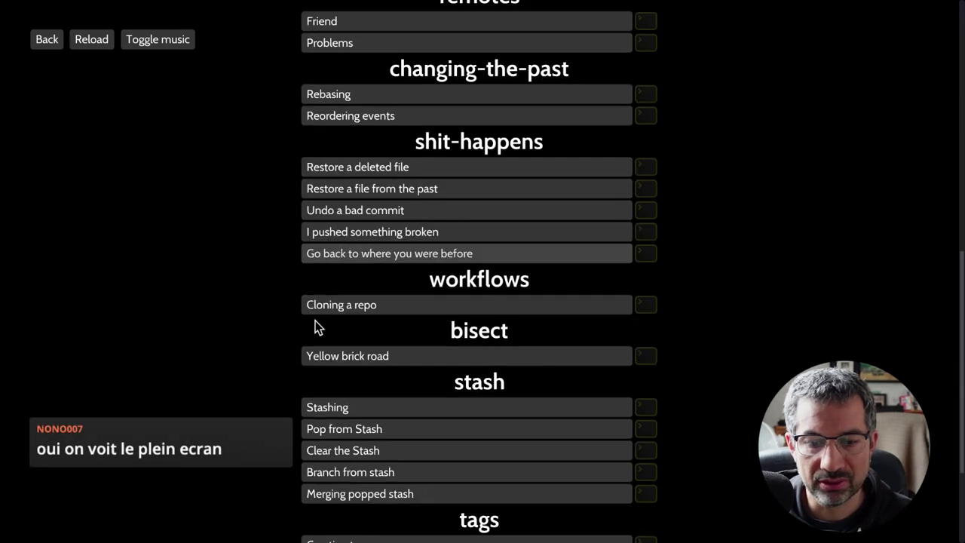
{"action": "scroll", "coordinate": [316, 321], "scroll_direction": "down", "scroll_amount": 2}
{"action": "scroll", "coordinate": [312, 322], "scroll_direction": "up", "scroll_amount": 4}
{"action": "scroll", "coordinate": [312, 322], "scroll_direction": "up", "scroll_amount": 1}
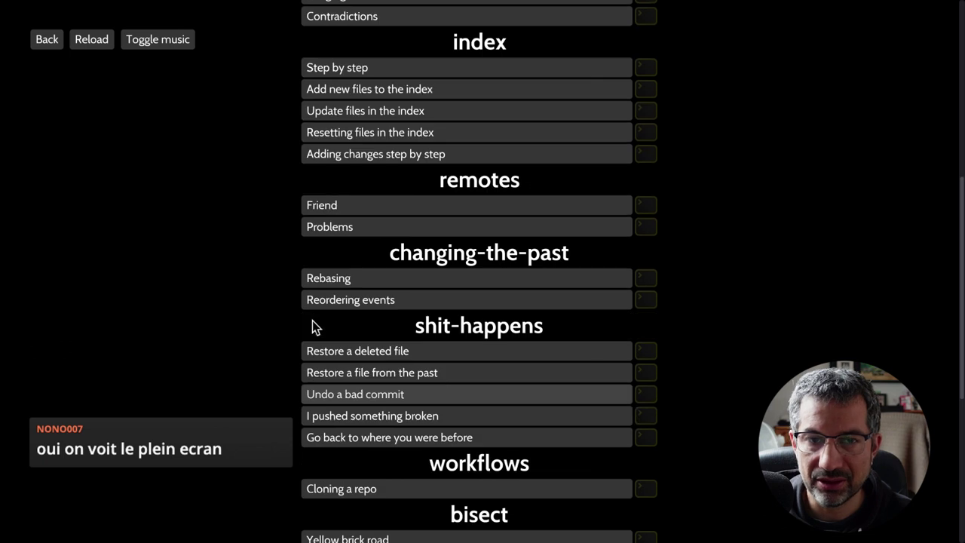
{"action": "scroll", "coordinate": [313, 322], "scroll_direction": "up", "scroll_amount": 5}
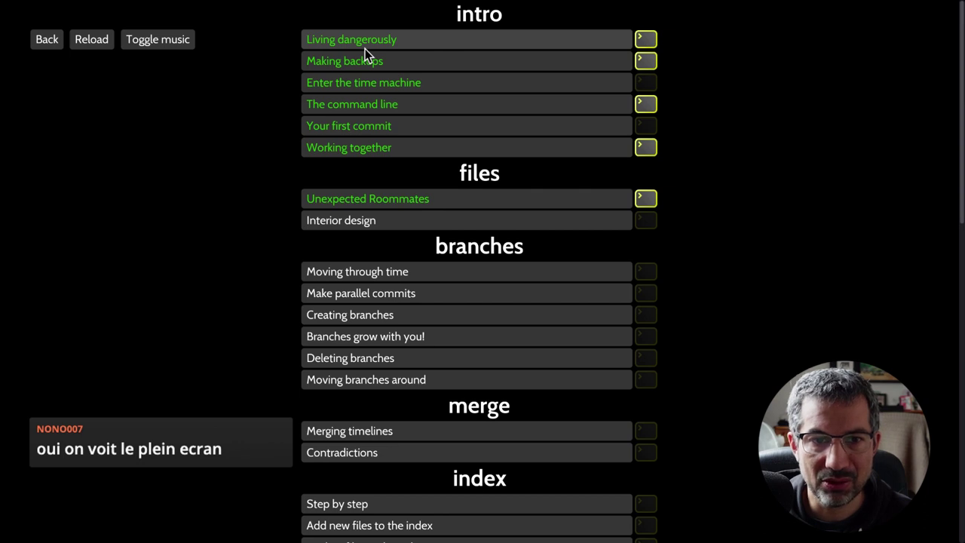
Start 'The command line' level, then bring up Activity Monitor to check running processes.
{"action": "left_click", "coordinate": [366, 106]}
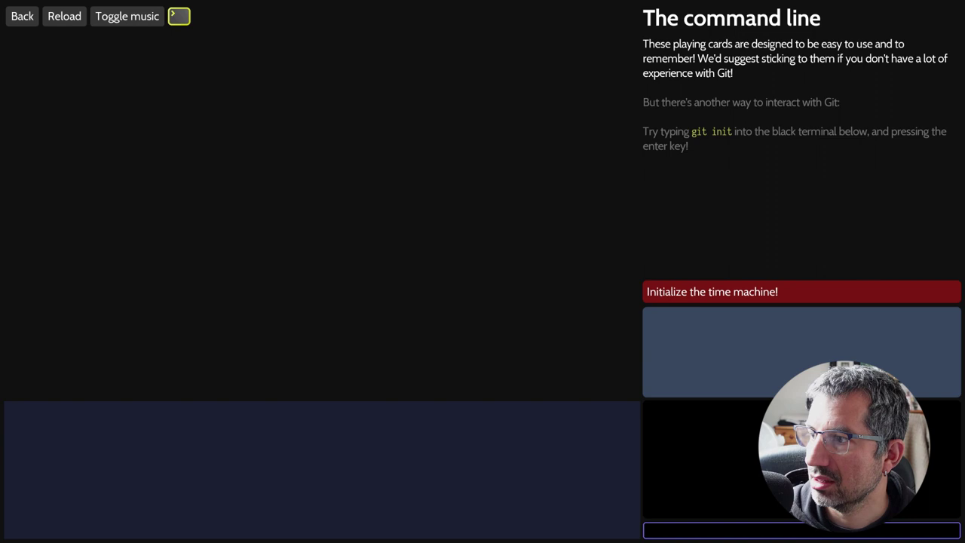
{"action": "key", "text": "super+Tab"}
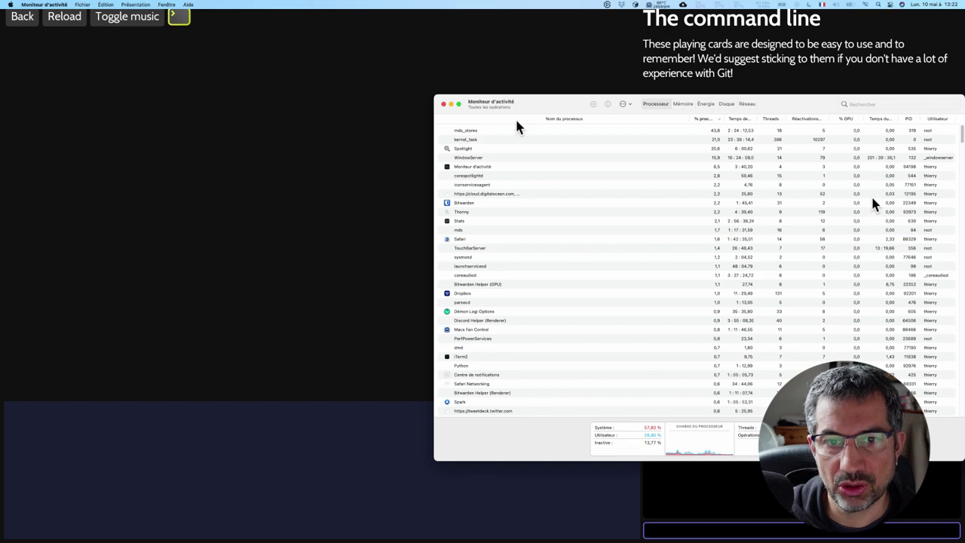
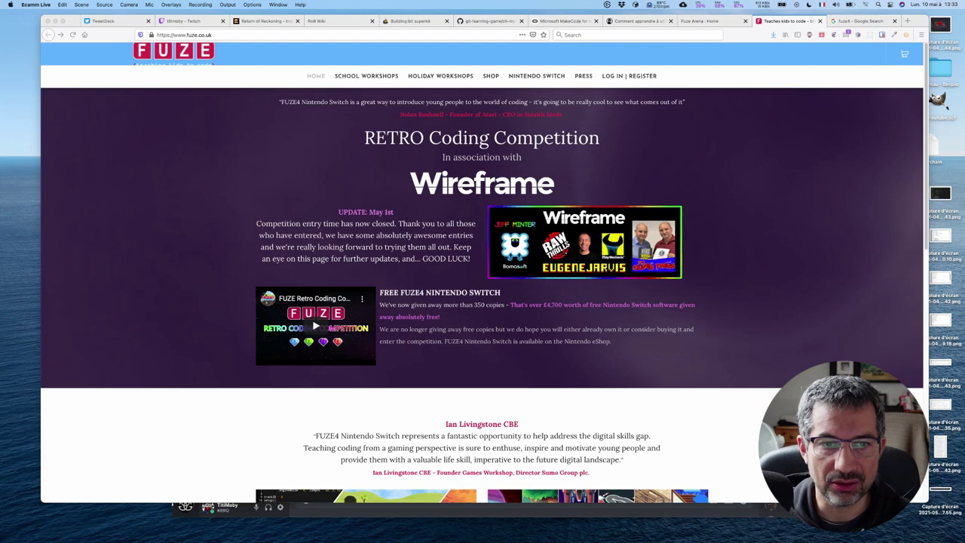
Bring Firefox forward and go through the FUZE shop listing to the grey Switch bundle.
{"action": "left_click", "coordinate": [638, 262]}
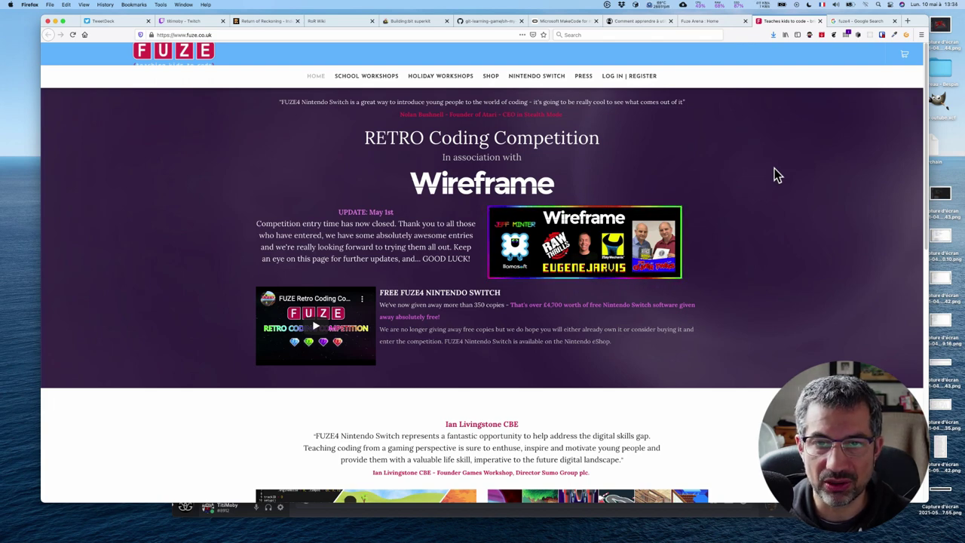
{"action": "left_click", "coordinate": [490, 78]}
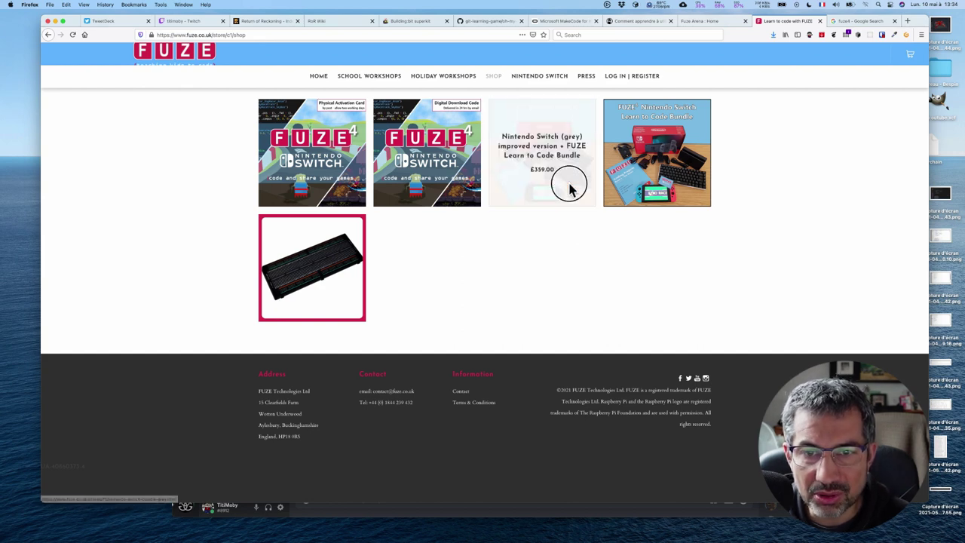
{"action": "left_click", "coordinate": [570, 190]}
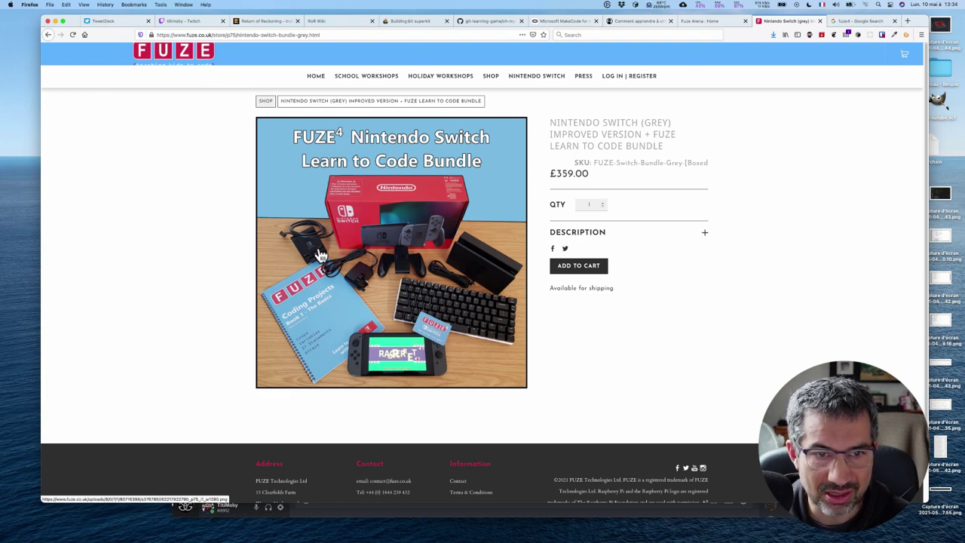
{"action": "scroll", "coordinate": [320, 255], "scroll_direction": "down", "scroll_amount": 2}
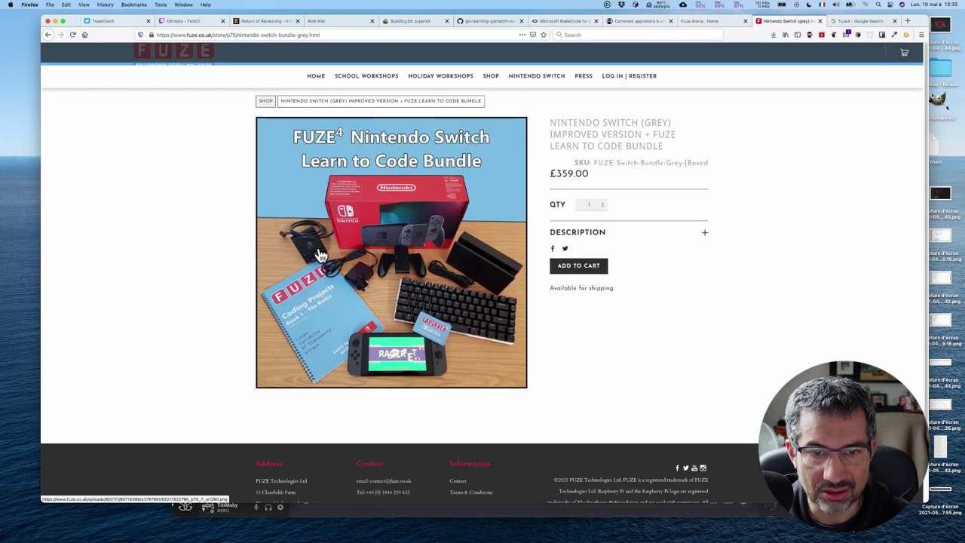
Enlarge the Switch Learn to Code bundle's product photo, briefly switching away from the browser.
{"action": "left_click", "coordinate": [343, 290]}
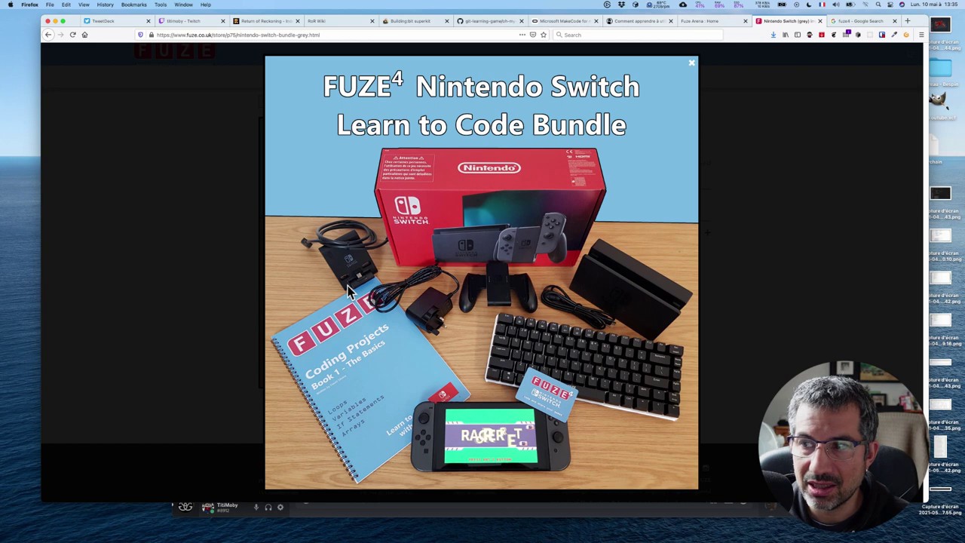
{"action": "key", "text": "super+Tab"}
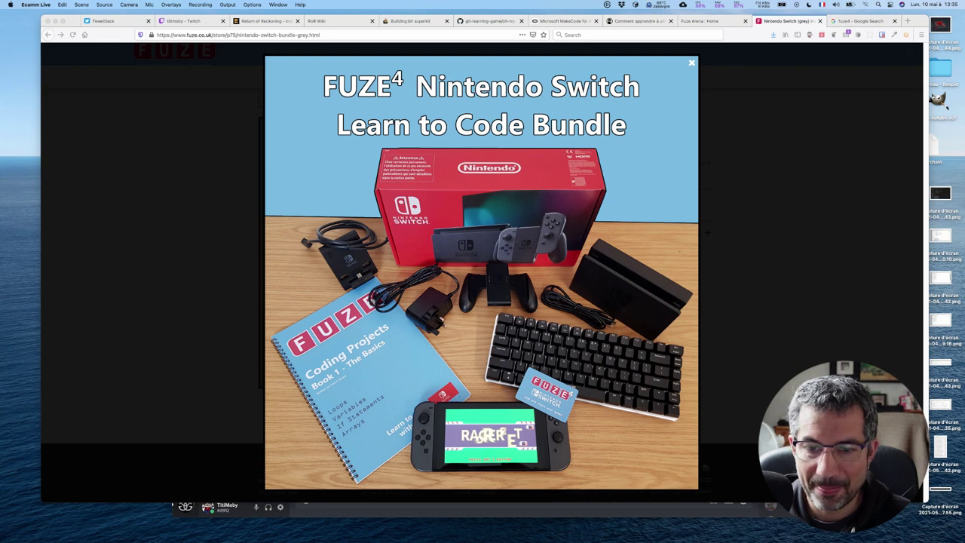
{"action": "left_click", "coordinate": [659, 444]}
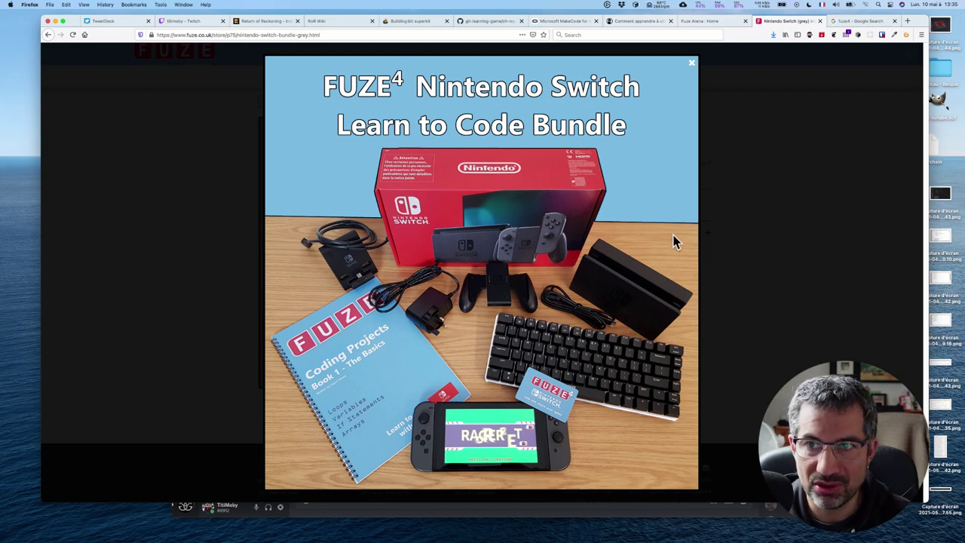
Close the enlarged photo and return to the shop listing.
{"action": "left_click", "coordinate": [692, 64]}
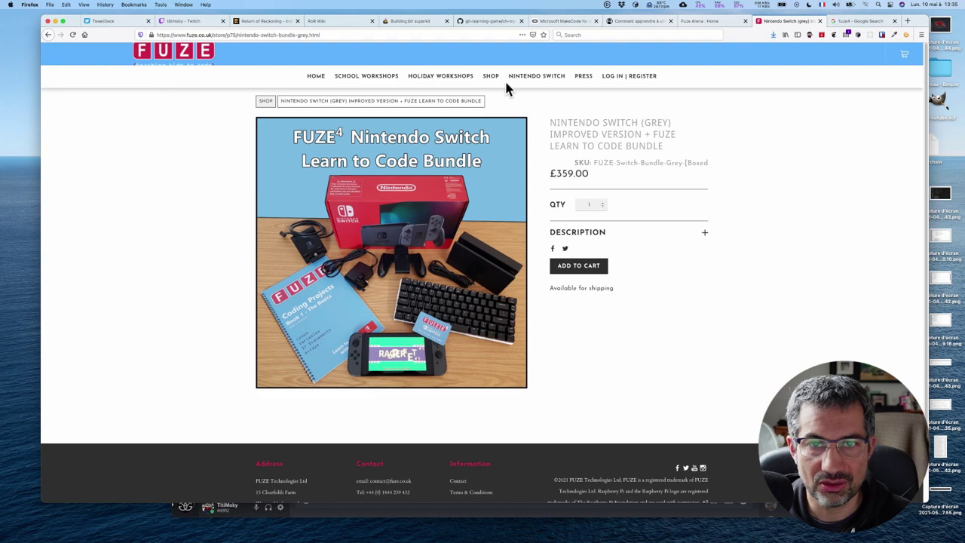
{"action": "left_click", "coordinate": [491, 76]}
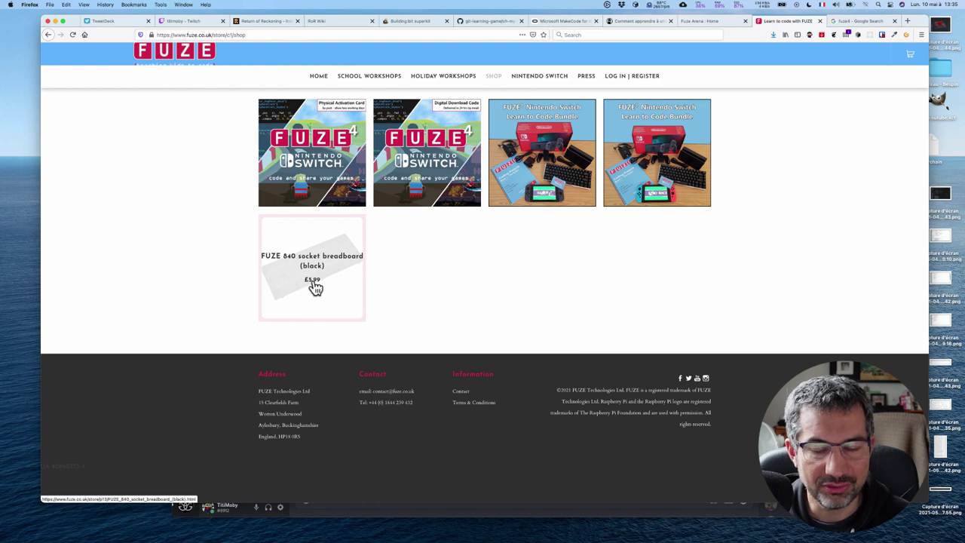
Open the £5.99 FUZE 840 Socket Breadboard (Black) page, then switch away from the browser.
{"action": "left_click", "coordinate": [316, 288]}
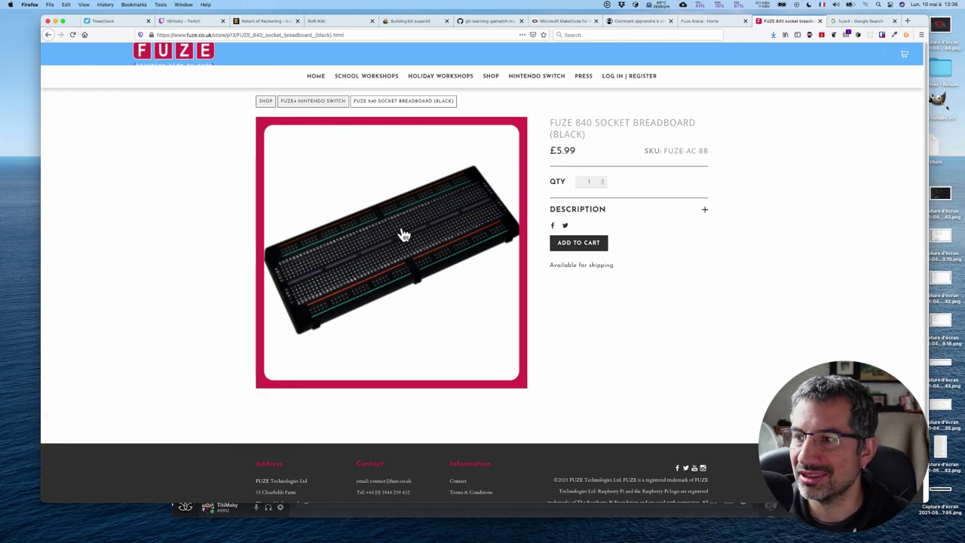
{"action": "key", "text": "super+Tab"}
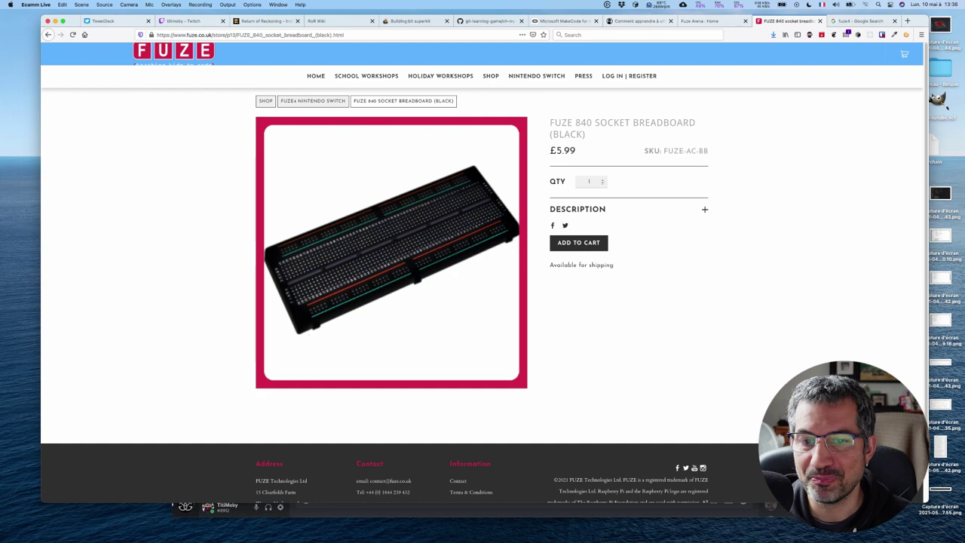